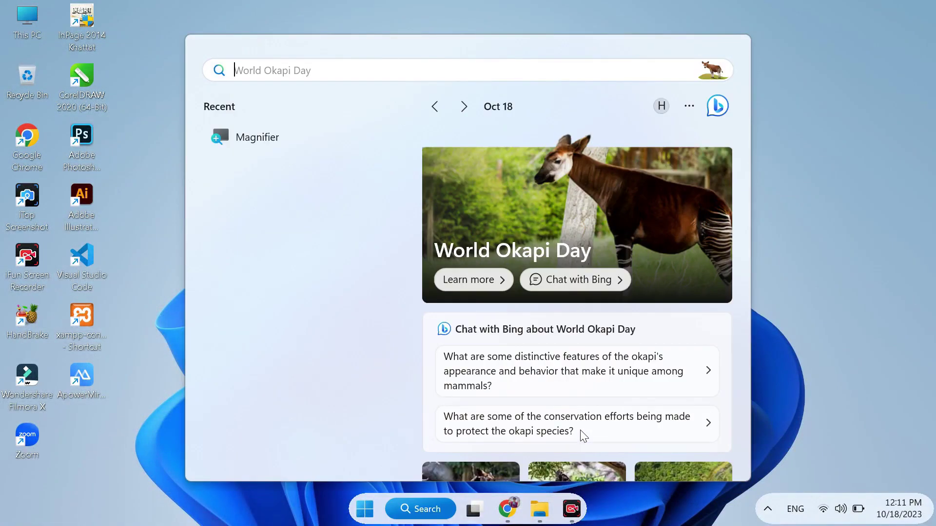
Step: Launch PowerPoint by searching Windows for 'powerp'
type("powerp")
key("Return")
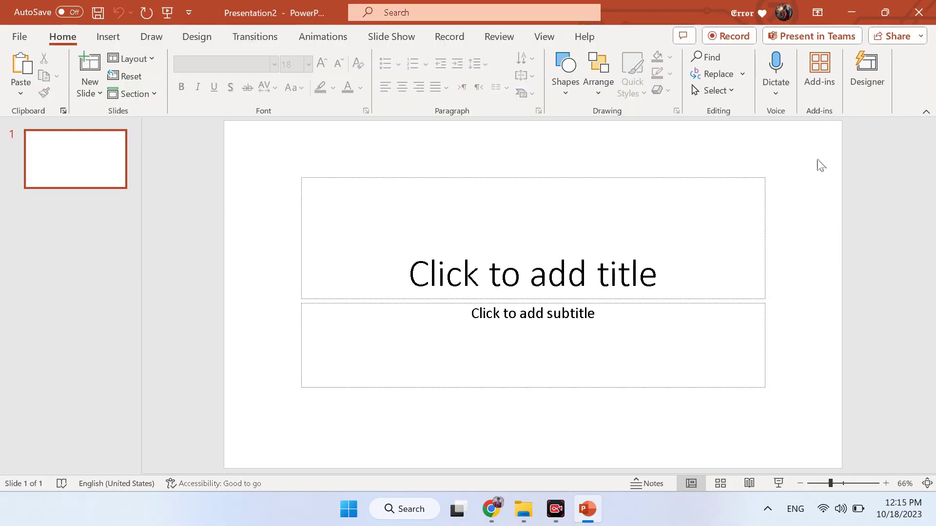
Step: Delete the empty title and subtitle placeholders and draw a tall narrow text box down the slide centre
left_click_drag(818, 161, 268, 417)
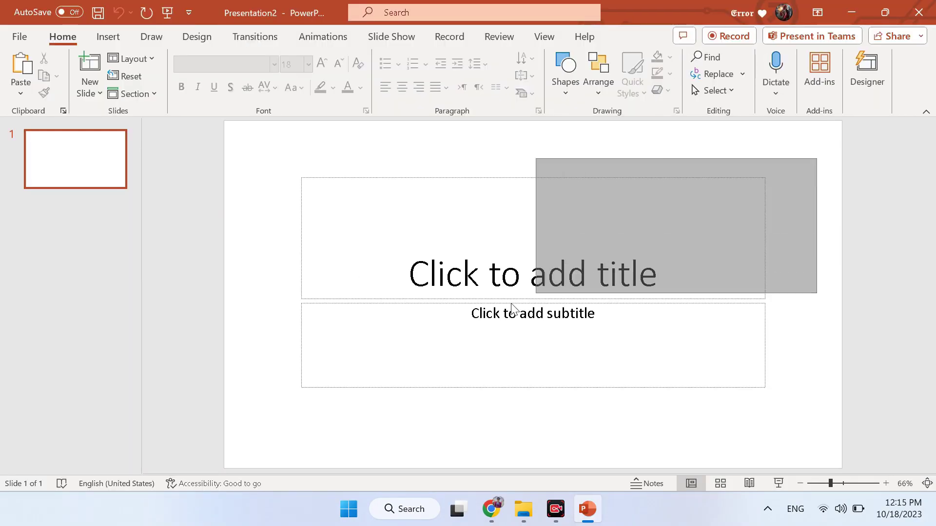
key("Delete")
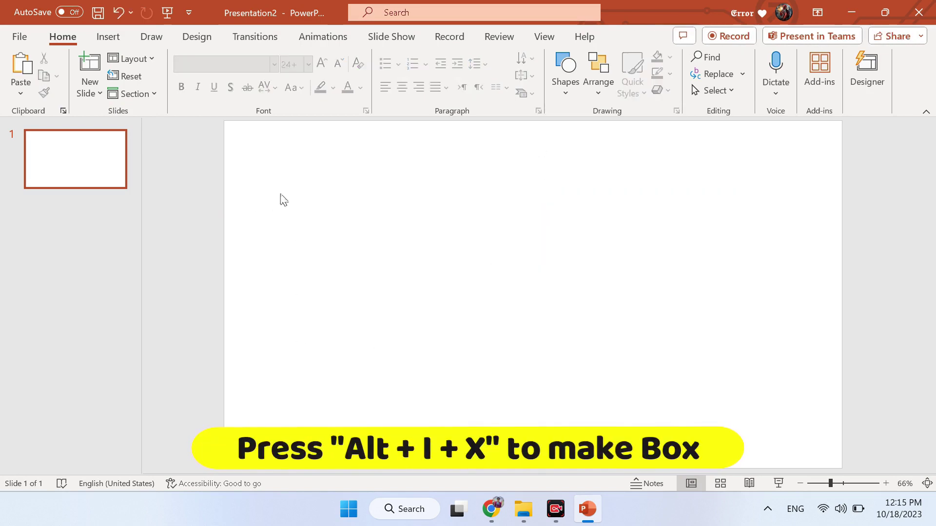
key("alt")
key("i")
key("x")
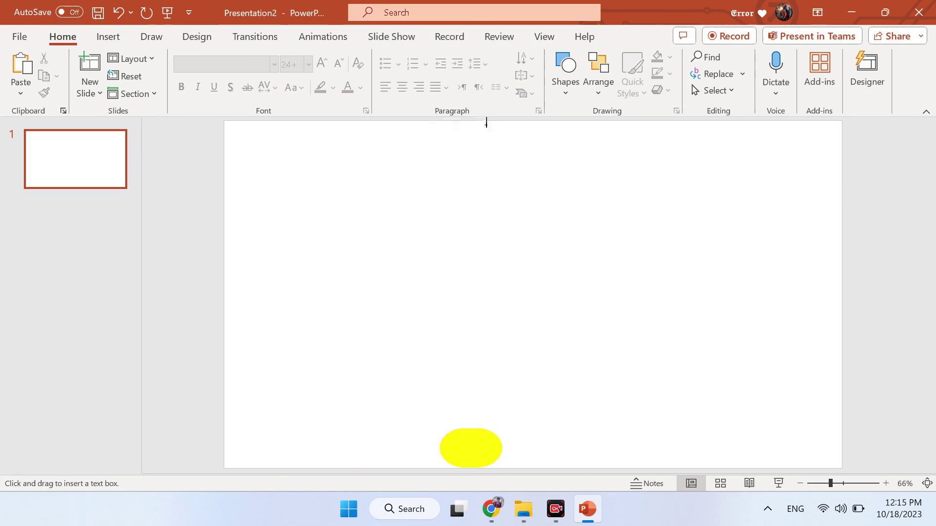
left_click_drag(554, 468, 554, 468)
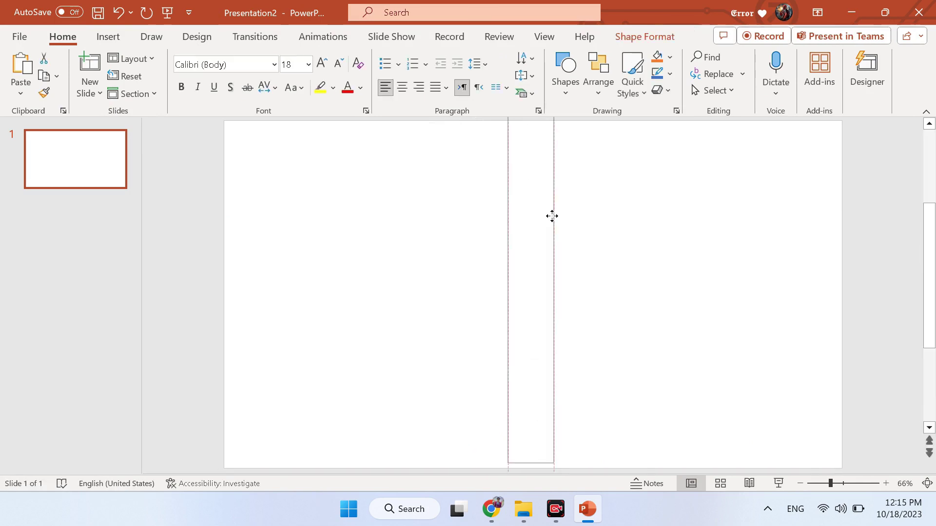
left_click_drag(554, 220, 555, 219)
Step: Give the centre strip a gradient fill whose end stop is a lighter grey
right_click(556, 222)
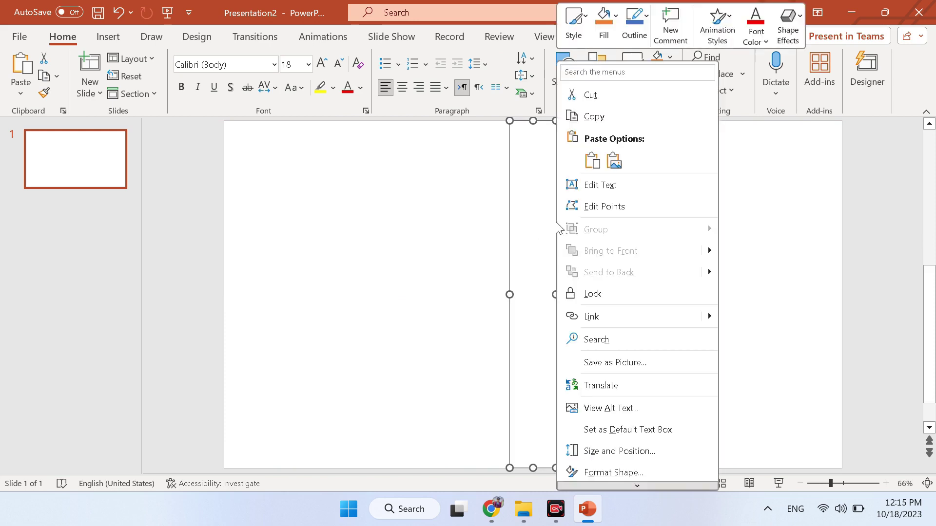
left_click(636, 473)
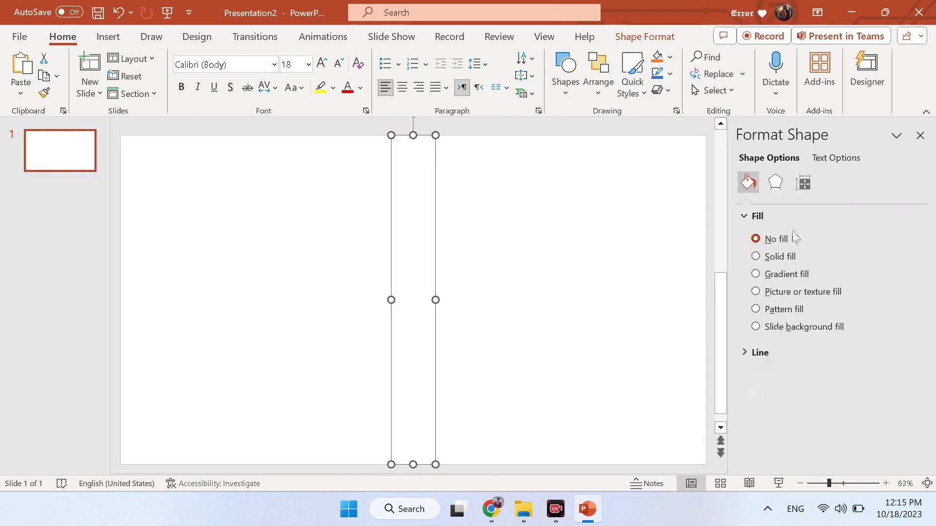
left_click(756, 274)
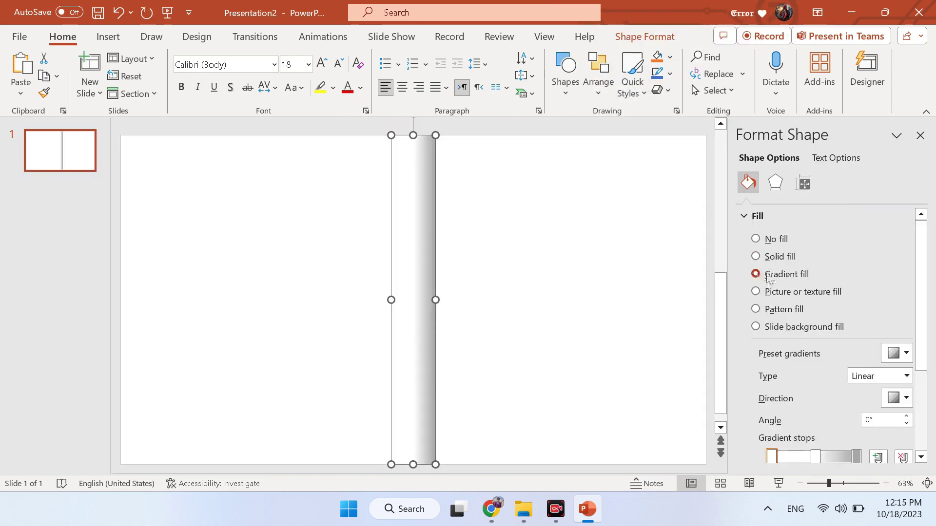
scroll(905, 405, "down", 1)
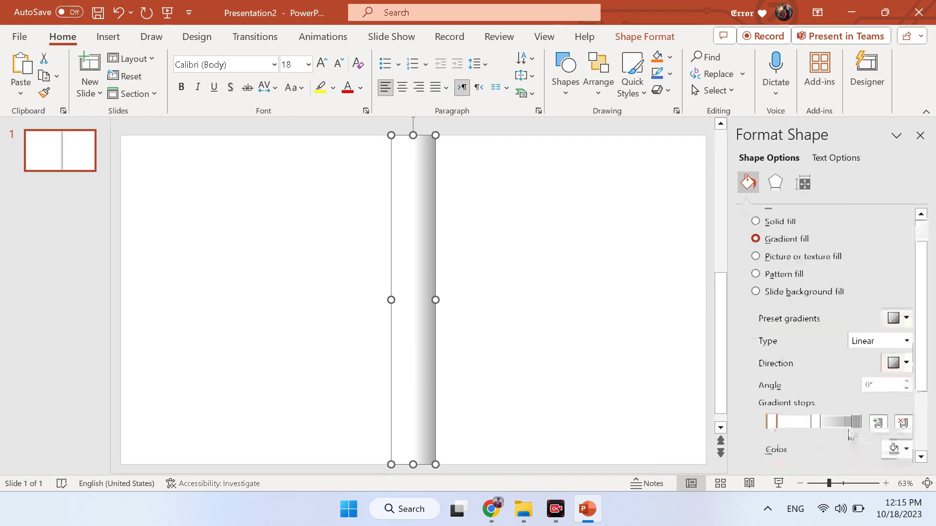
left_click(893, 449)
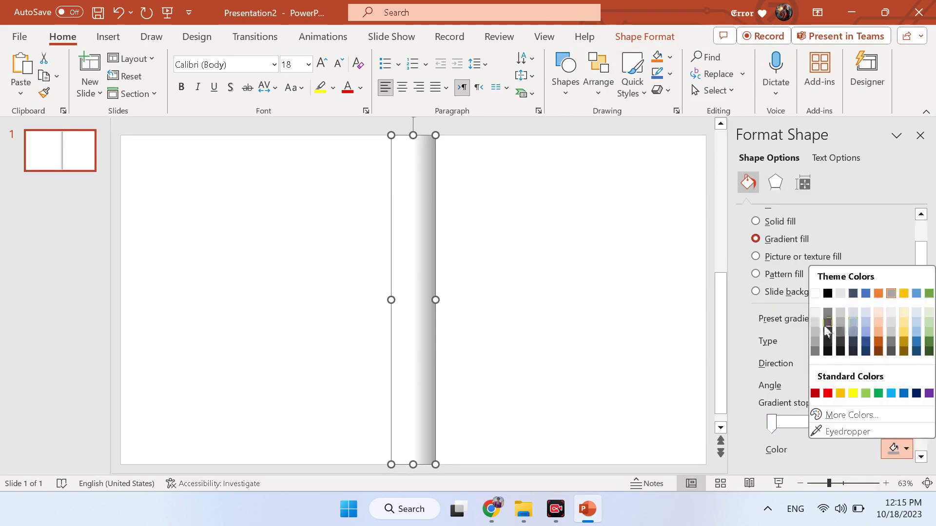
left_click(897, 331)
left_click(580, 228)
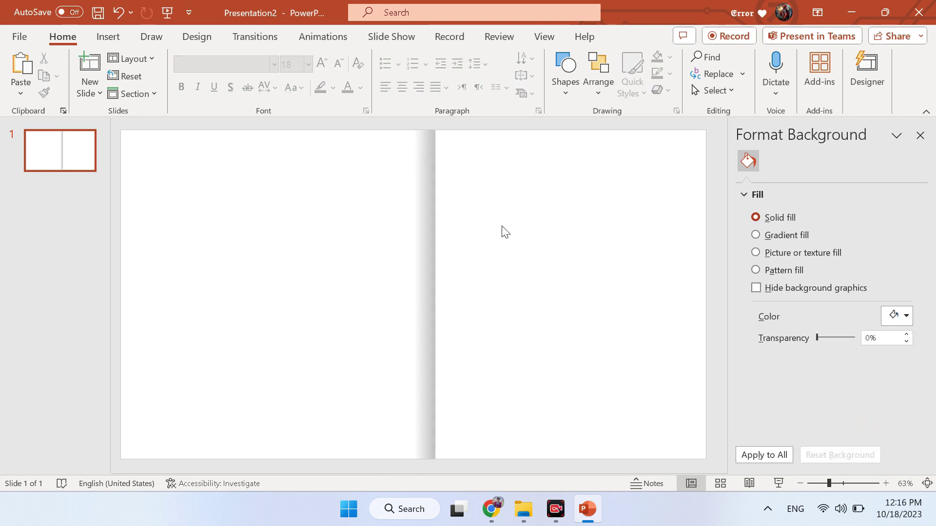
left_click(108, 37)
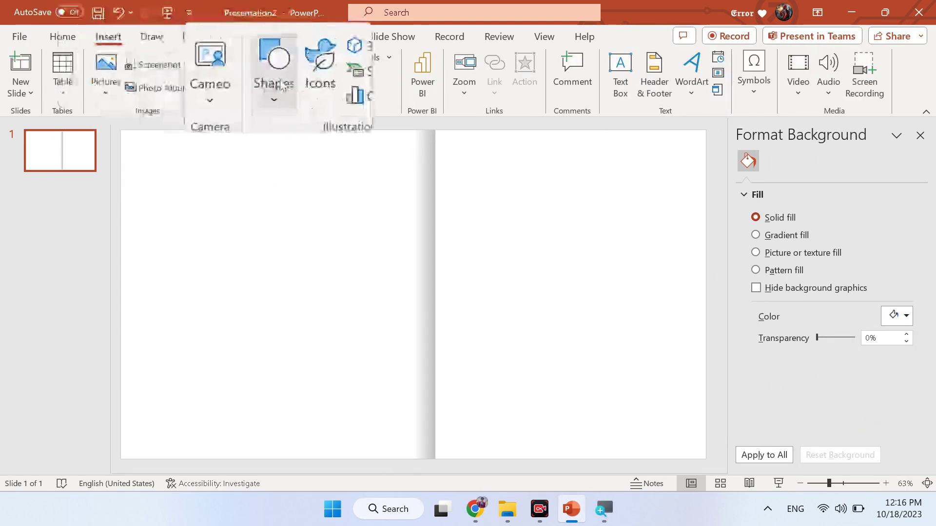
Step: Draw a blue rectangle on the right page and paste a copy of it
left_click(281, 87)
left_click(263, 151)
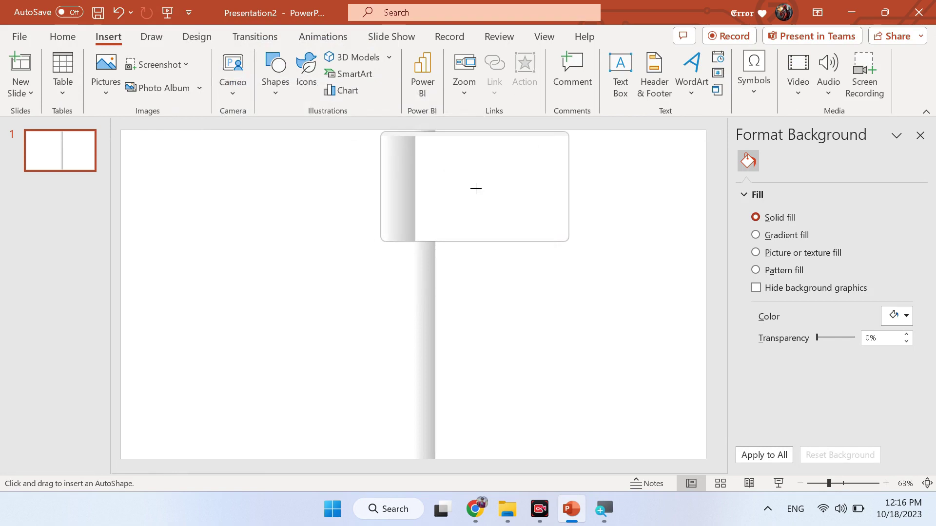
left_click_drag(476, 188, 584, 250)
mouse_move(534, 212)
left_mouse_down()
mouse_move(522, 196)
mouse_move(618, 244)
mouse_move(515, 309)
mouse_move(626, 376)
mouse_move(508, 419)
left_mouse_up()
key("ctrl+c")
key("ctrl+v")
Step: Paste further rectangle copies and nudge the set into position
key("ctrl+v")
key("ctrl+v")
key("ctrl+a")
key("Up")
key("Up")
key("Up")
key("Right")
left_click(612, 374)
key("ctrl+v")
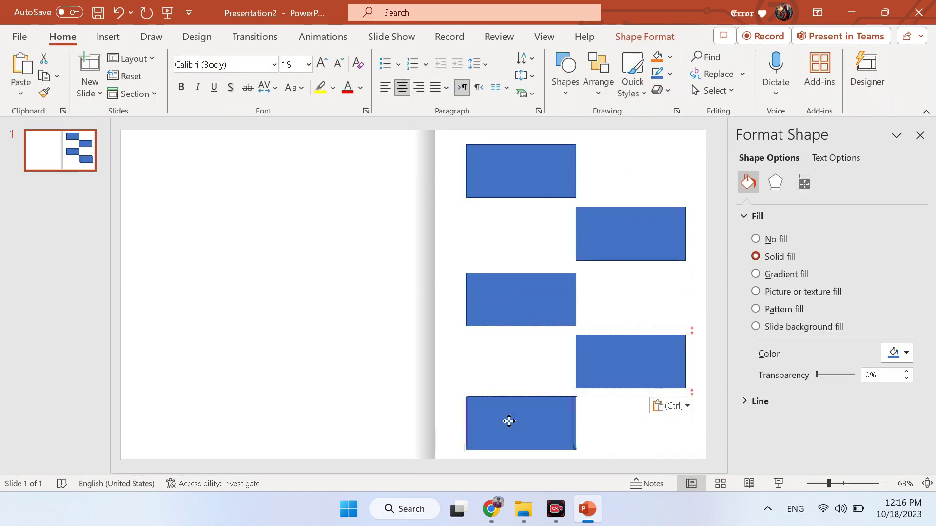
key("ctrl+a")
key("Down")
key("Down")
key("Down")
key("Escape")
Step: Make narrower rectangles and place copies at the top and bottom rows
key("ctrl+v")
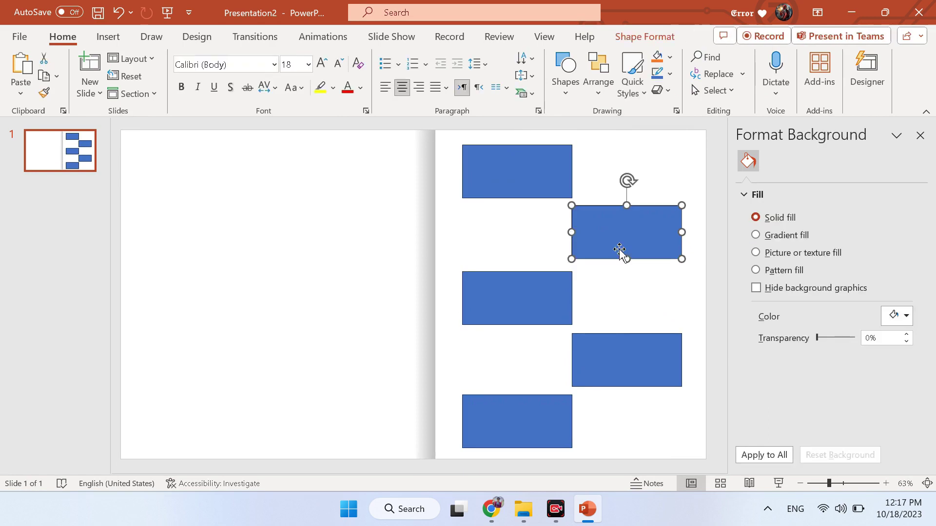
left_click_drag(650, 253, 643, 177)
key("ctrl+v")
left_click_drag(645, 241, 497, 236)
left_click(647, 190, "shift")
key("ctrl+c")
key("ctrl+v")
left_click_drag(647, 190, 644, 301)
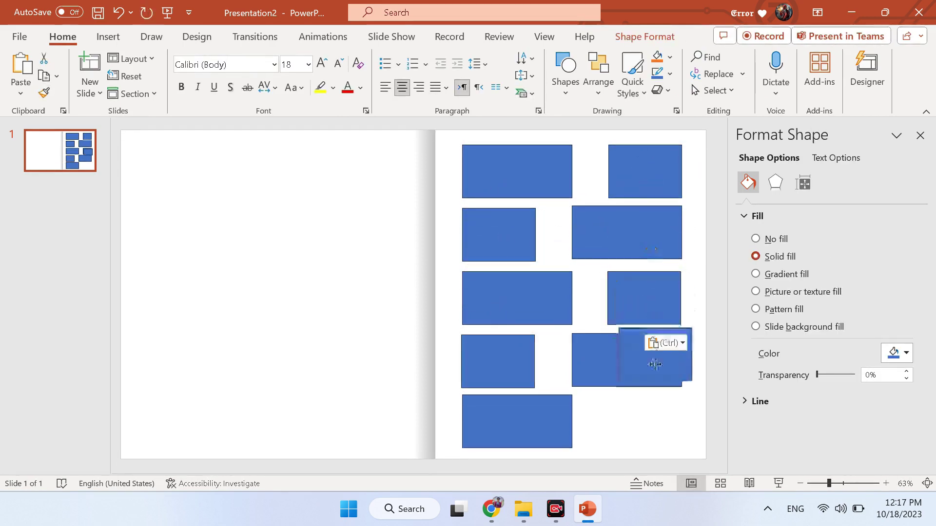
left_click_drag(655, 365, 643, 430)
Step: Shift the rectangles in each row left or right so they stagger like bricks
left_click_drag(605, 370, 587, 370)
left_click_drag(623, 314, 641, 313)
left_click_drag(560, 300, 578, 300)
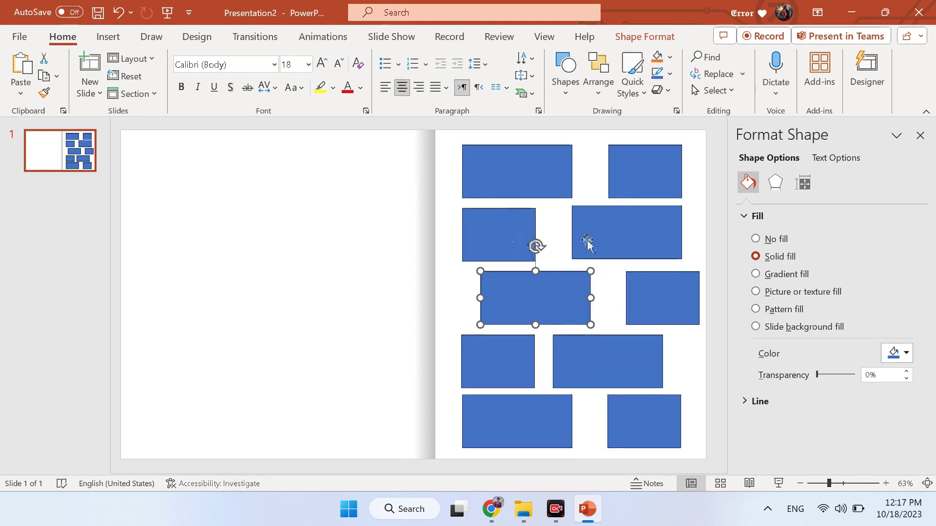
left_click_drag(587, 243, 569, 243)
left_click_drag(648, 192, 665, 192)
left_click_drag(591, 182, 479, 181)
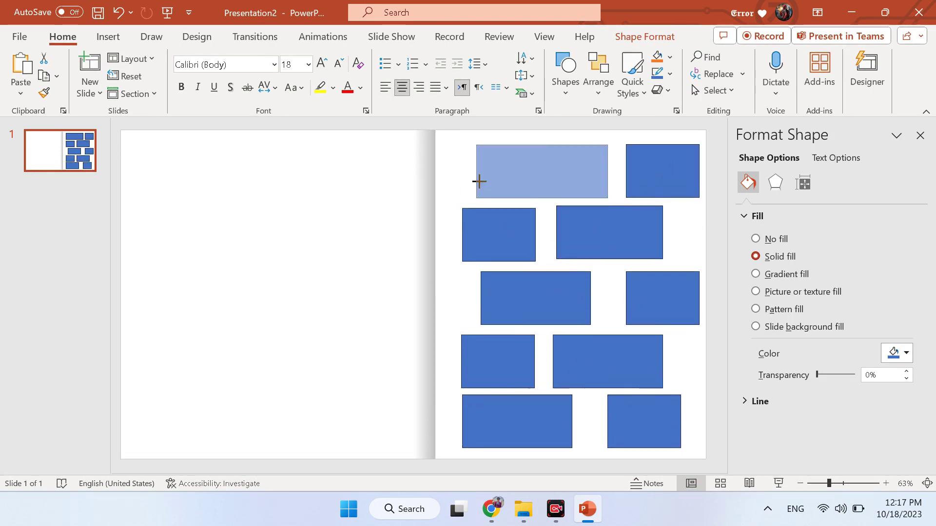
left_click_drag(462, 422, 450, 422)
left_click(920, 136)
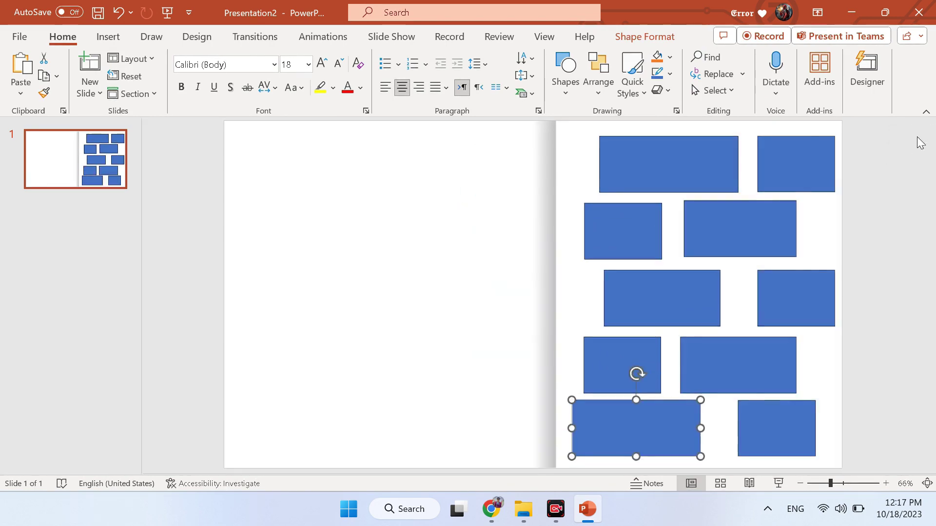
left_click(868, 335)
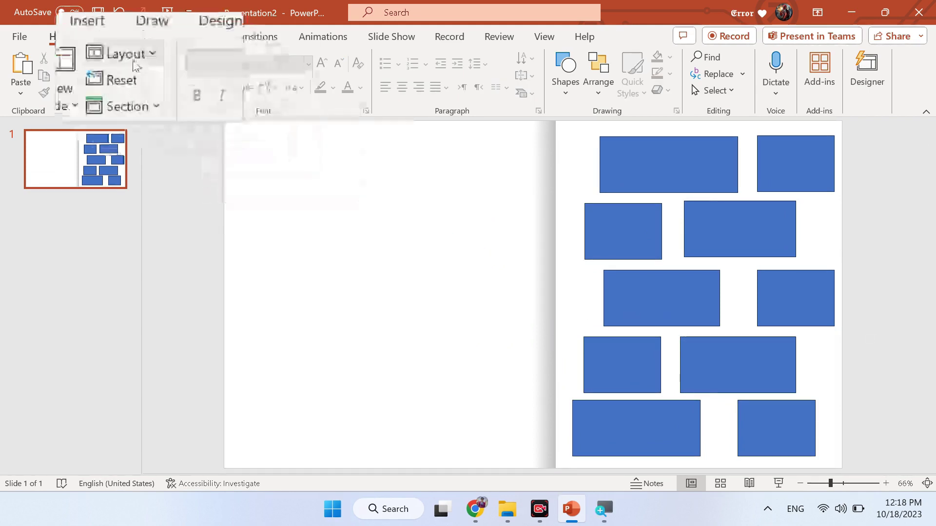
left_click(108, 38)
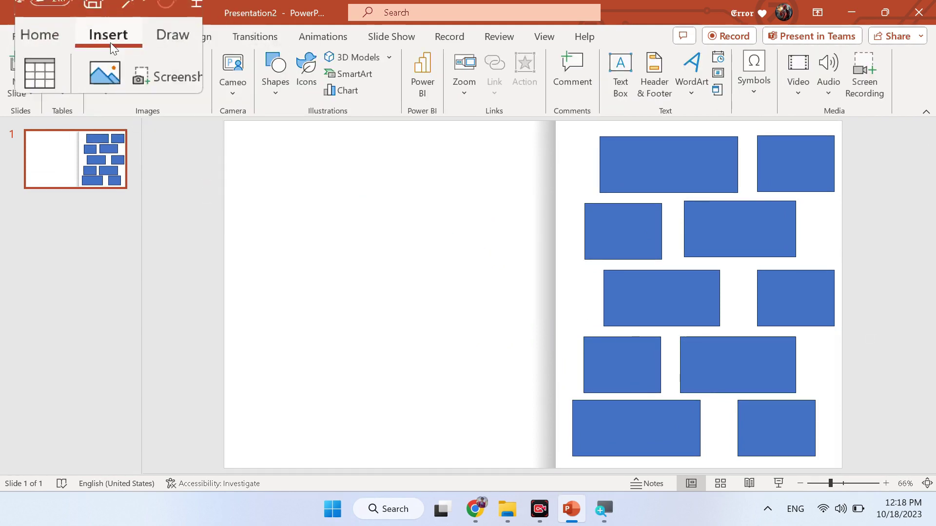
left_click(103, 92)
left_click(117, 161)
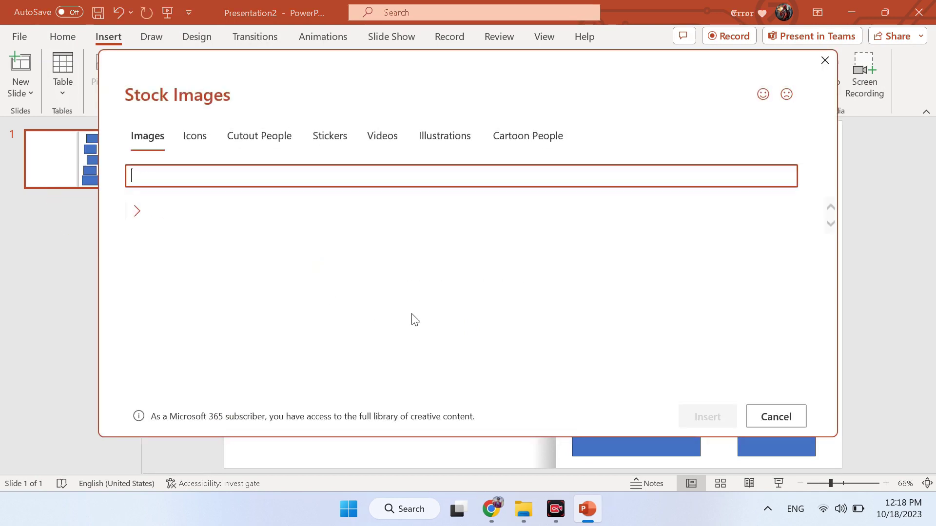
scroll(501, 244, "down", 1)
scroll(501, 258, "down", 1)
scroll(502, 276, "down", 1)
scroll(487, 268, "down", 1)
scroll(463, 258, "down", 1)
scroll(439, 249, "down", 1)
scroll(414, 242, "down", 1)
left_click(409, 241)
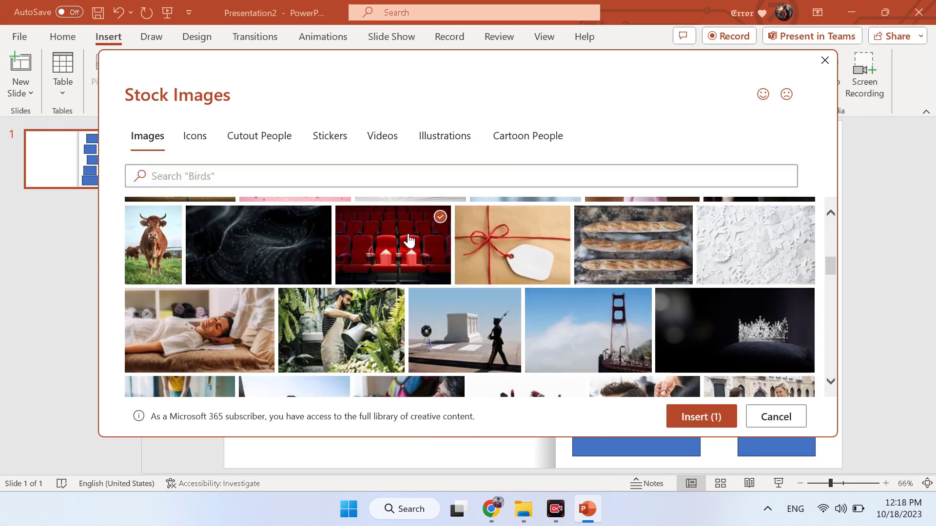
left_click(684, 415)
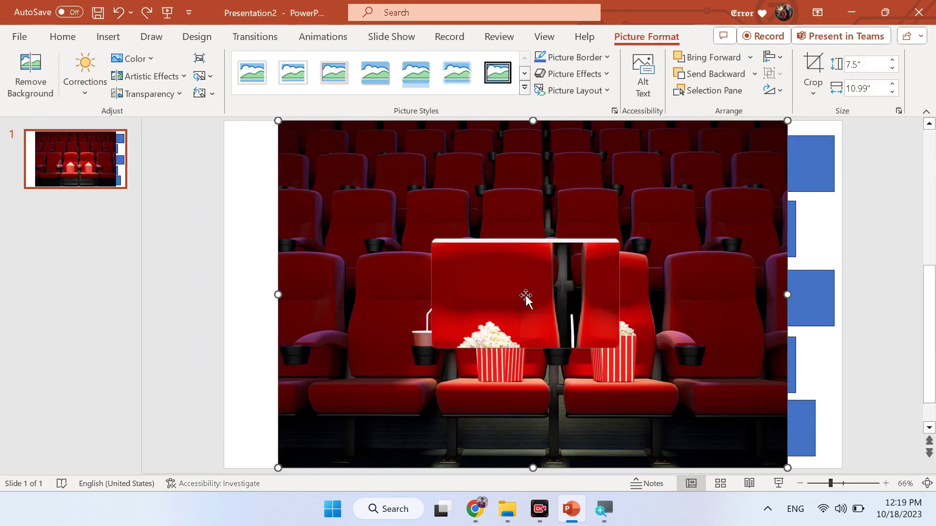
right_click(527, 299)
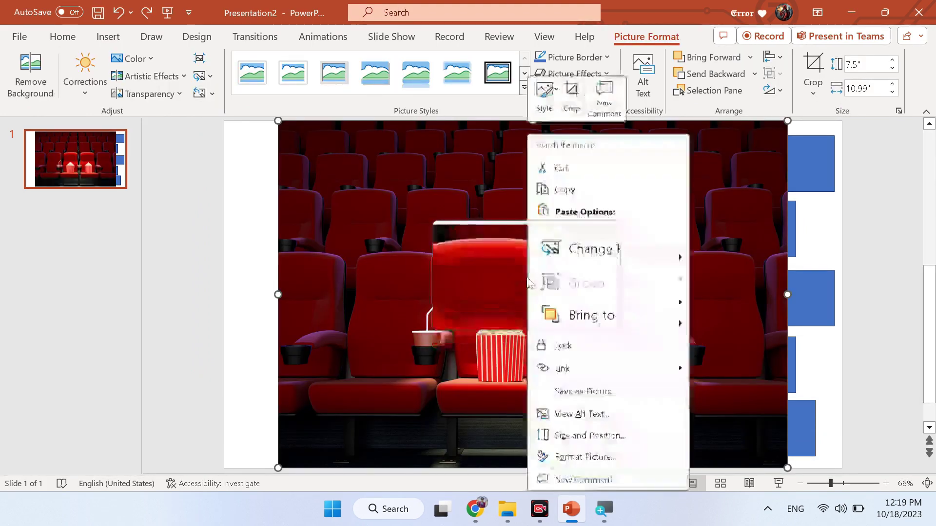
left_click(575, 172)
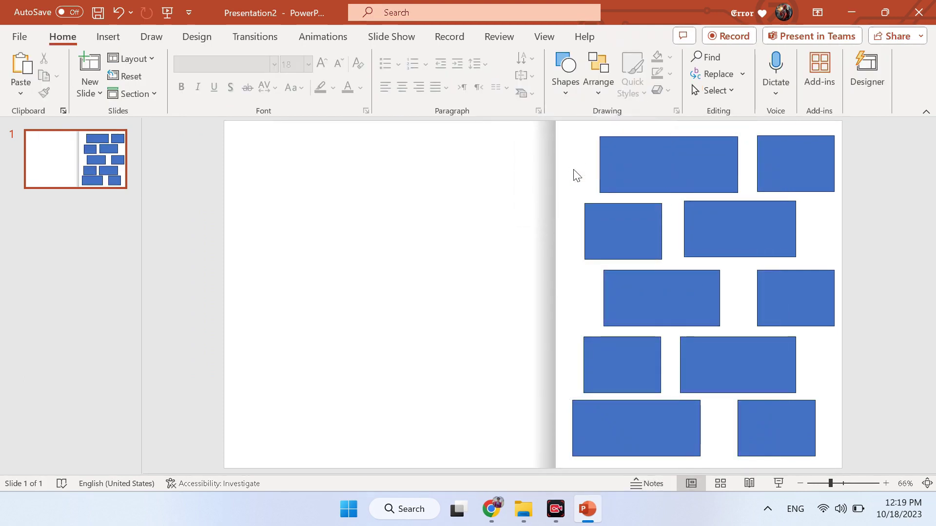
Step: Select all ten blue rectangles and group them
left_click_drag(856, 126, 565, 468)
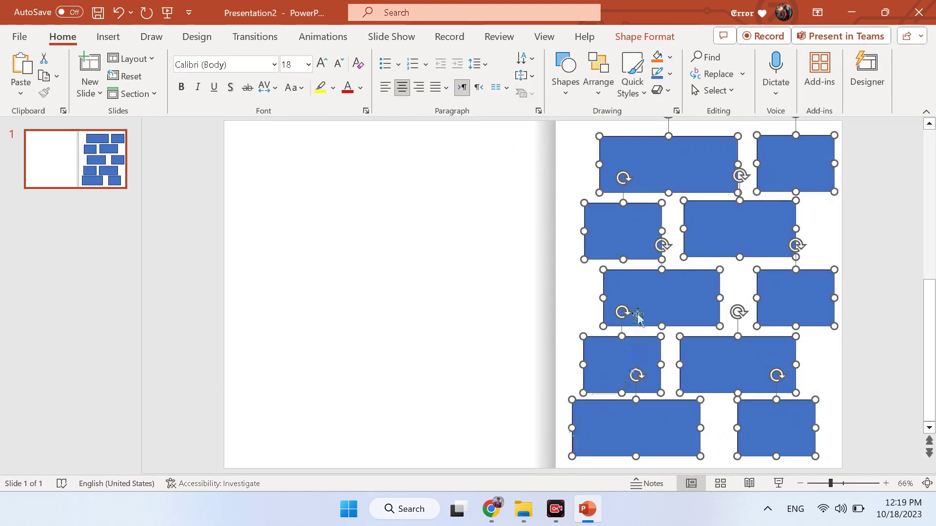
right_click(637, 315)
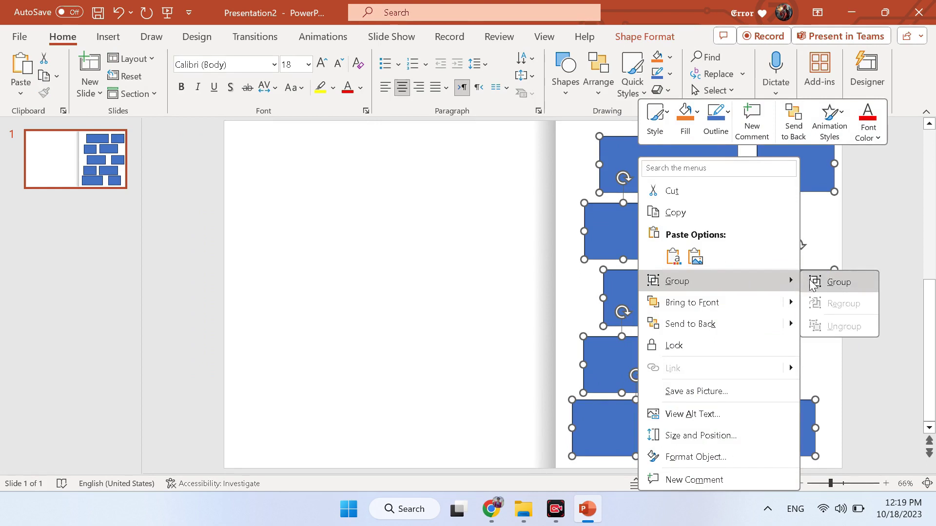
left_click(812, 283)
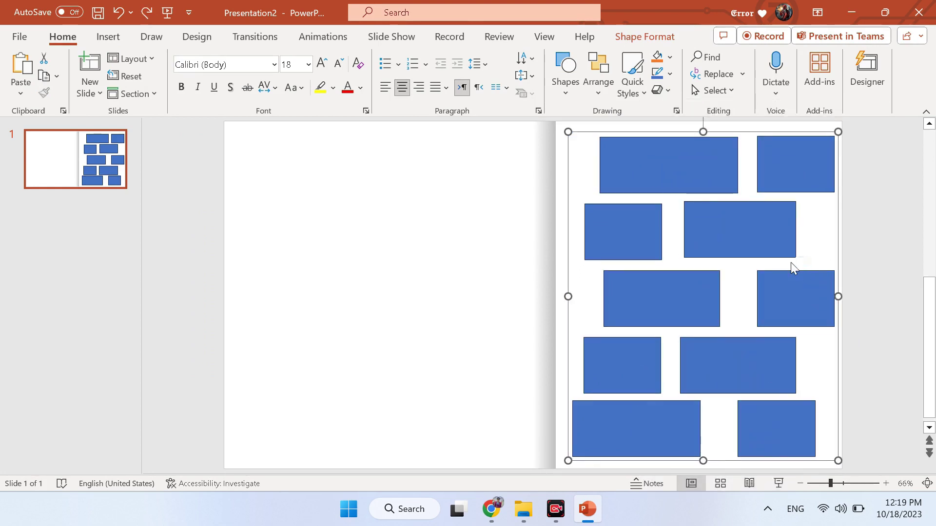
Step: Fill the brick group with the copied theater-seat photo using Picture or texture fill from Clipboard
right_click(721, 239)
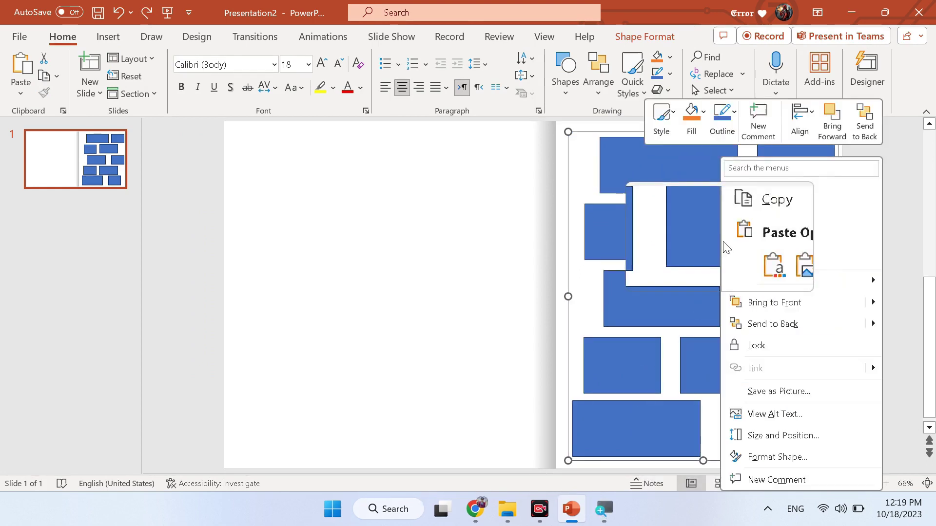
left_click(788, 458)
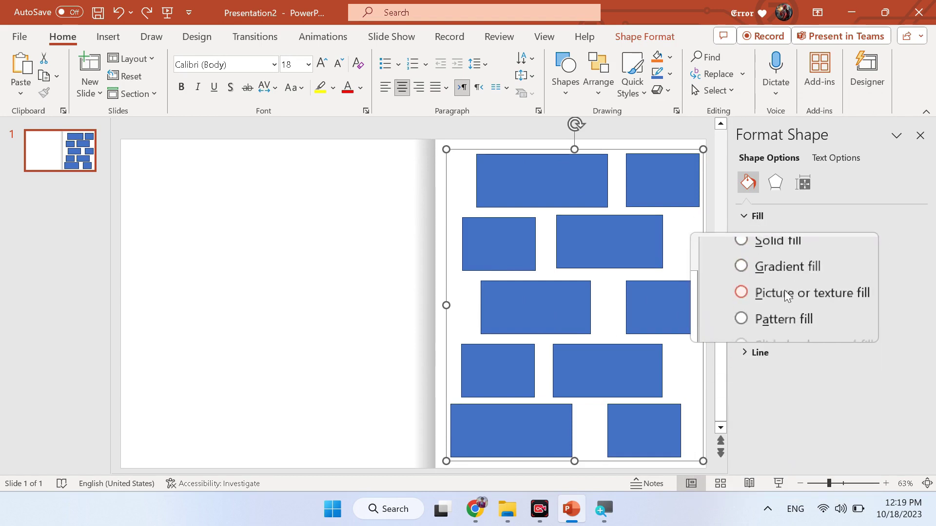
left_click(786, 294)
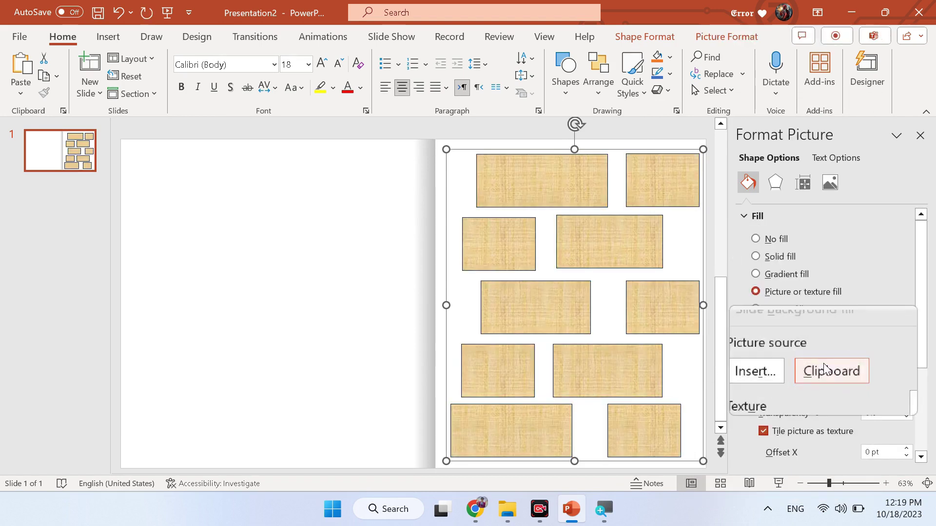
left_click(824, 369)
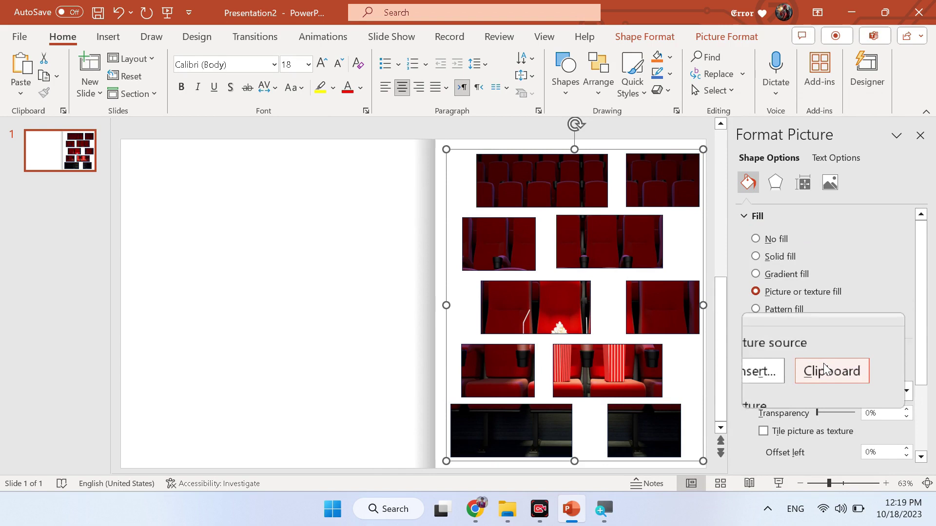
left_click(920, 135)
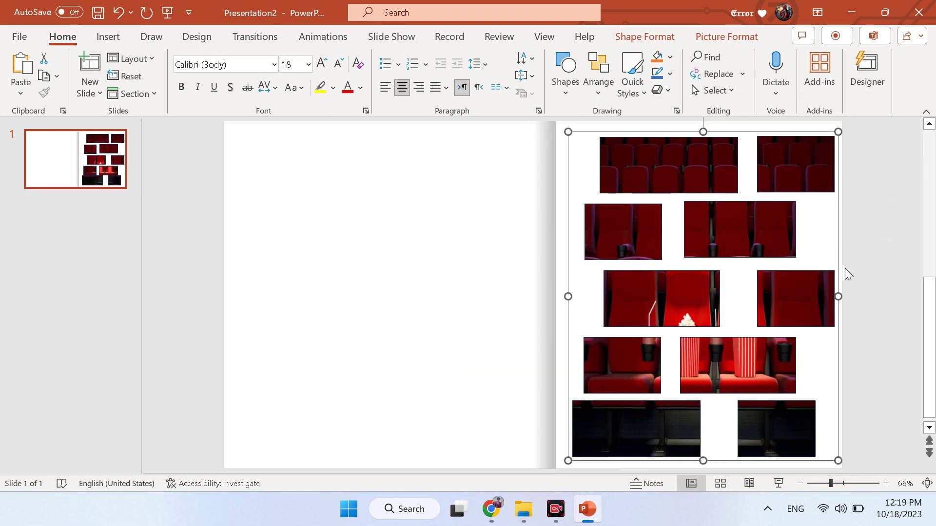
left_click(876, 349)
Step: Add a 'Page Curl:' text box near the top of the left page in ADLaM Display
key("alt+i")
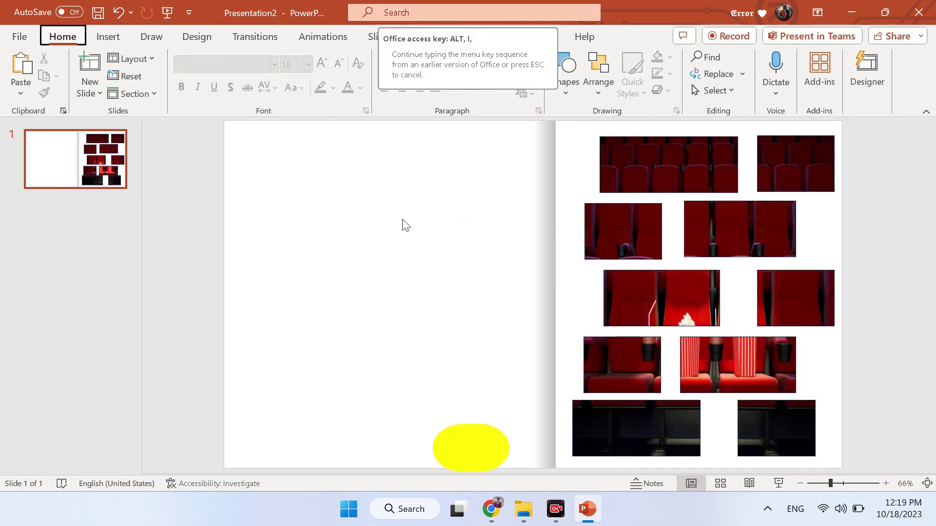
key("x")
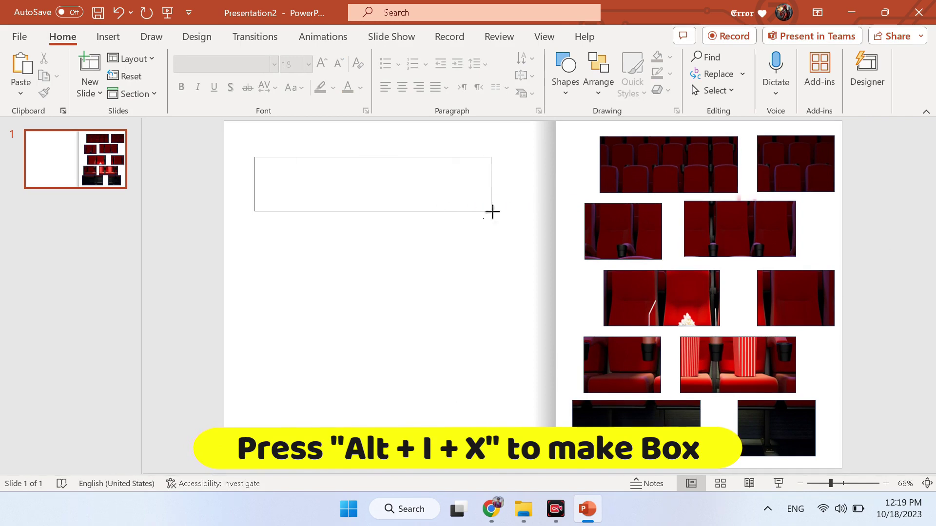
left_click_drag(492, 211, 491, 211)
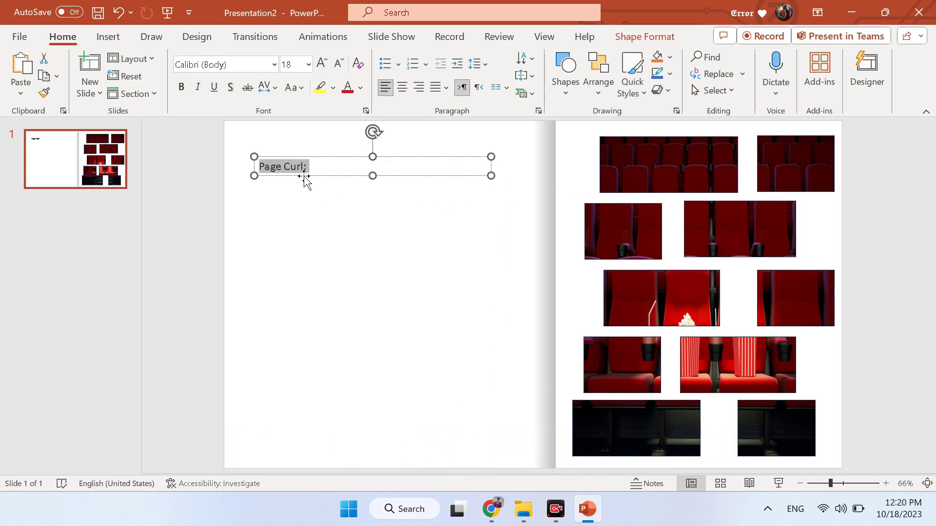
left_click(274, 64)
scroll(299, 225, "down", 2)
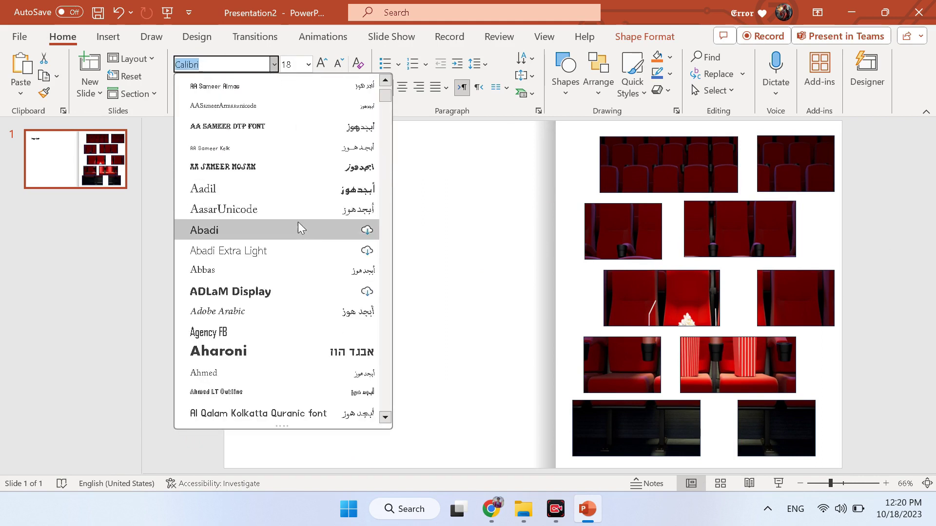
left_click(271, 234)
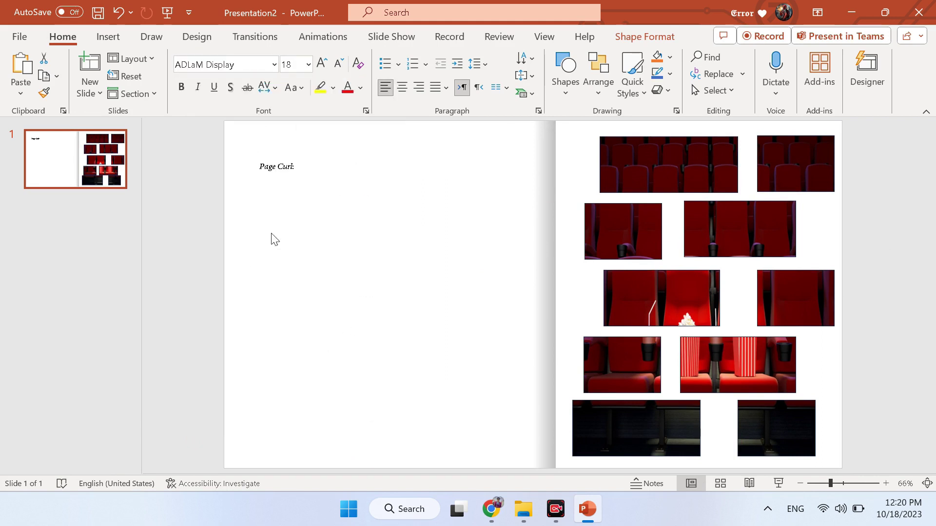
Step: Enlarge the 'Page Curl:' heading to 72 pt
left_click(321, 64)
left_click(320, 64)
left_click(320, 64)
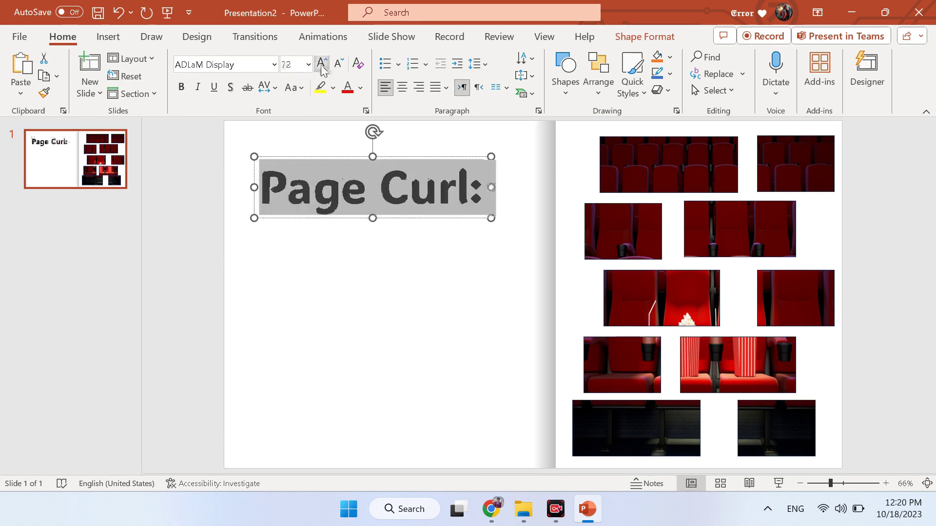
right_click(308, 214)
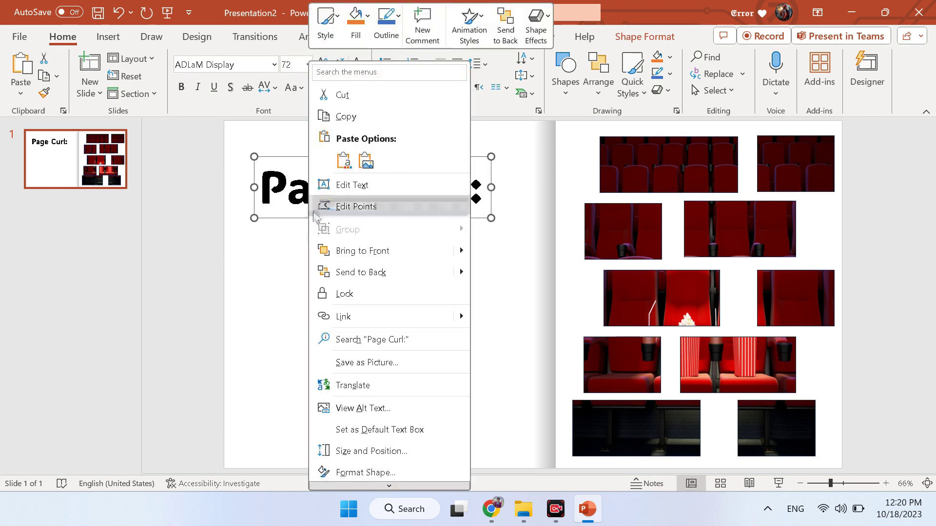
left_click(386, 22)
left_click(429, 198)
left_click(413, 262)
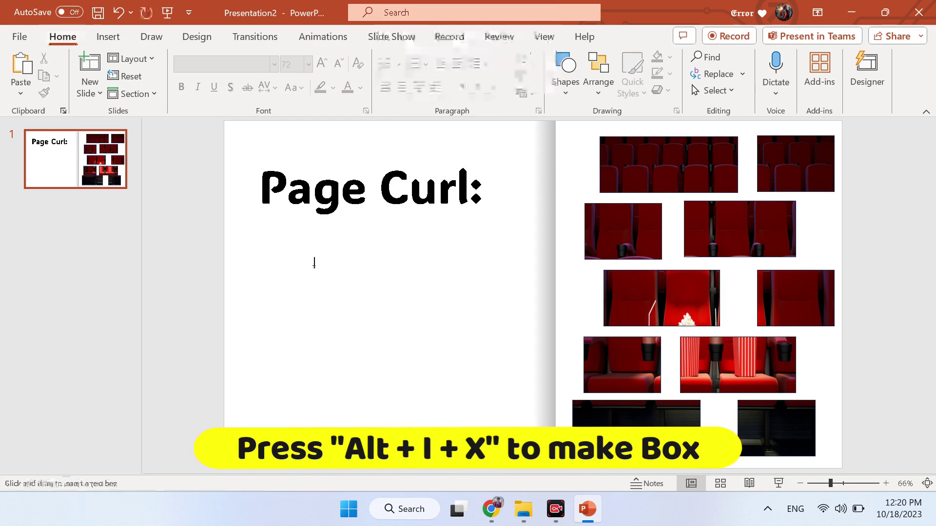
Step: Draw a text box below the heading and fill it with =rand sample paragraphs
mouse_move(261, 244)
left_mouse_down()
mouse_move(472, 401)
mouse_move(510, 451)
left_mouse_up()
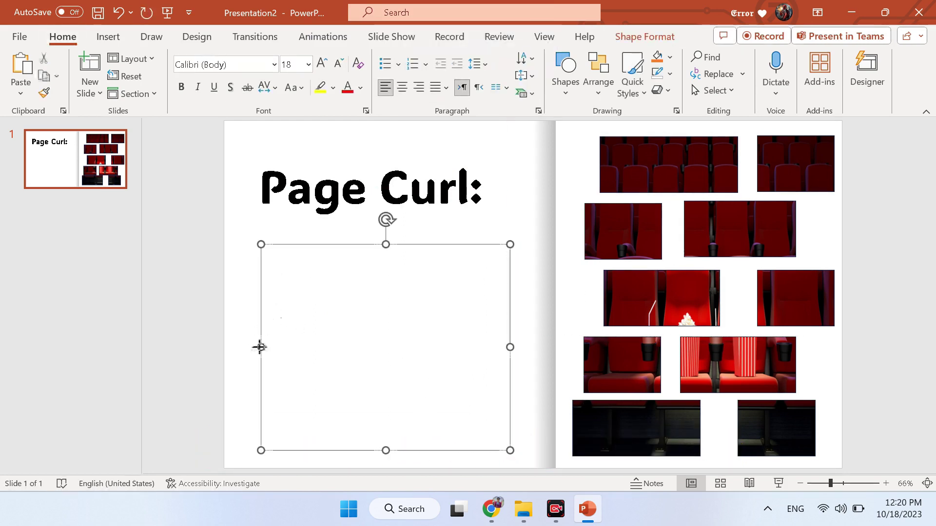
left_click_drag(351, 246, 351, 240)
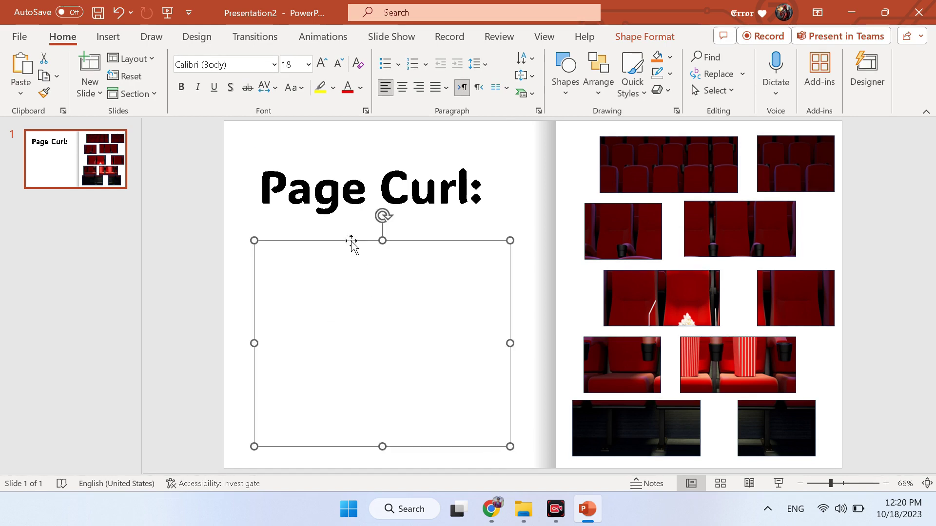
right_click(360, 261)
left_click(414, 123)
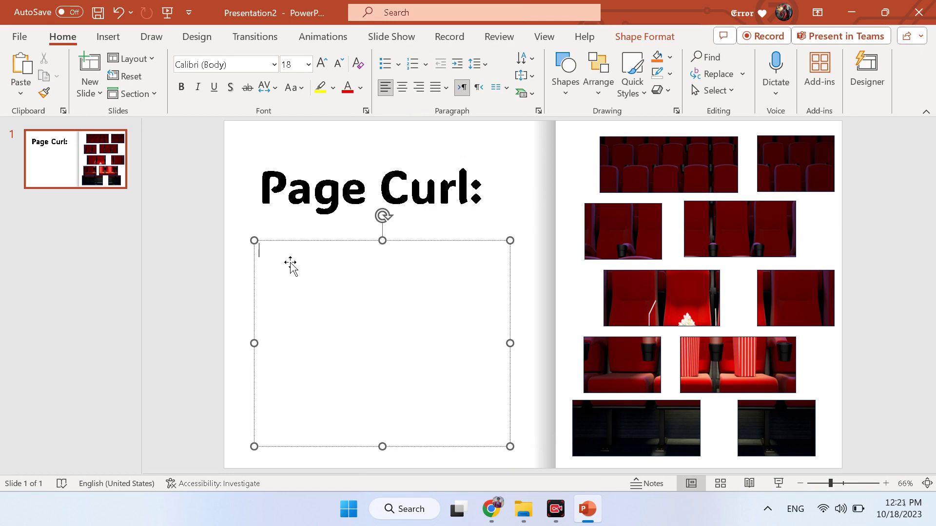
type("=rand")
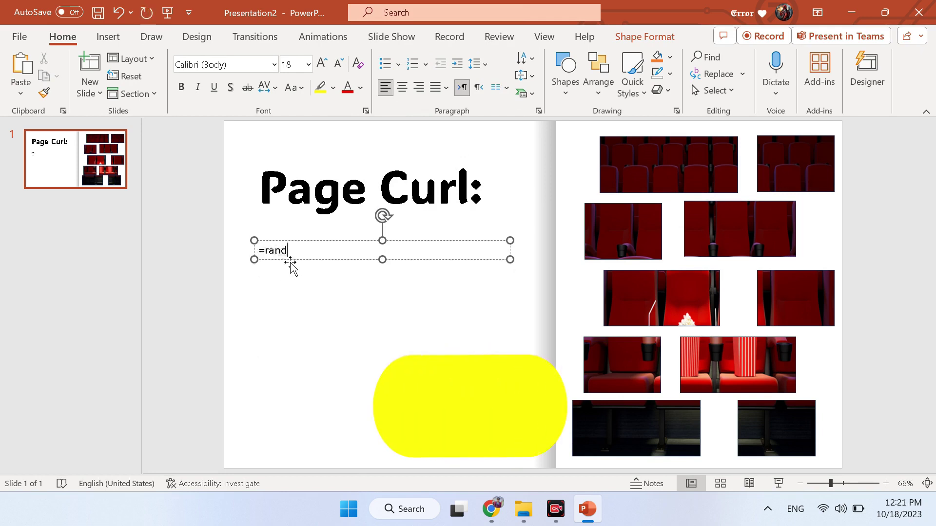
type("(3,")
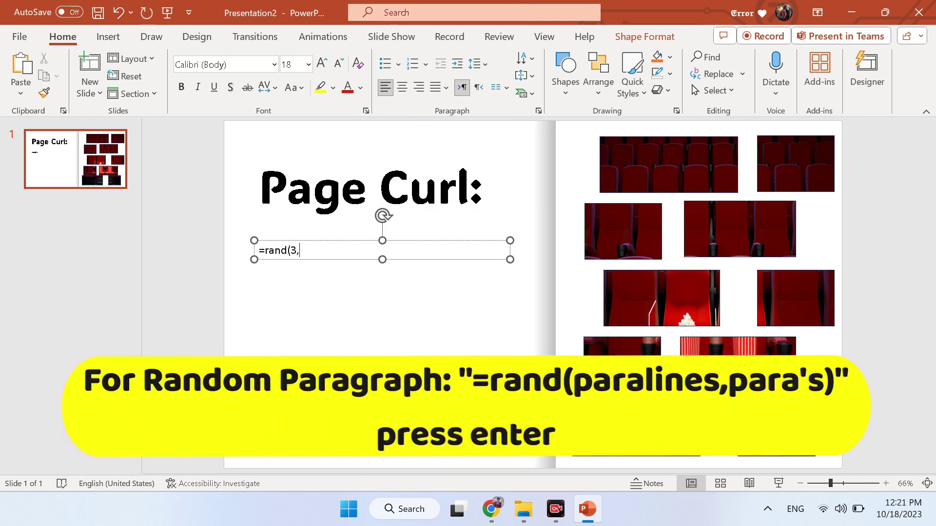
type("4)")
key("Return")
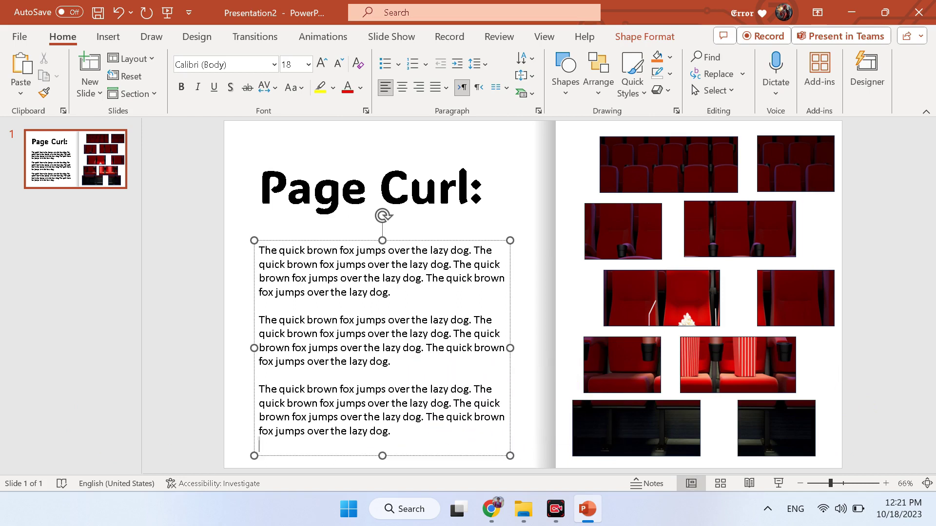
Step: Set the paragraph box to No Outline and move it up under the heading
right_click(331, 244)
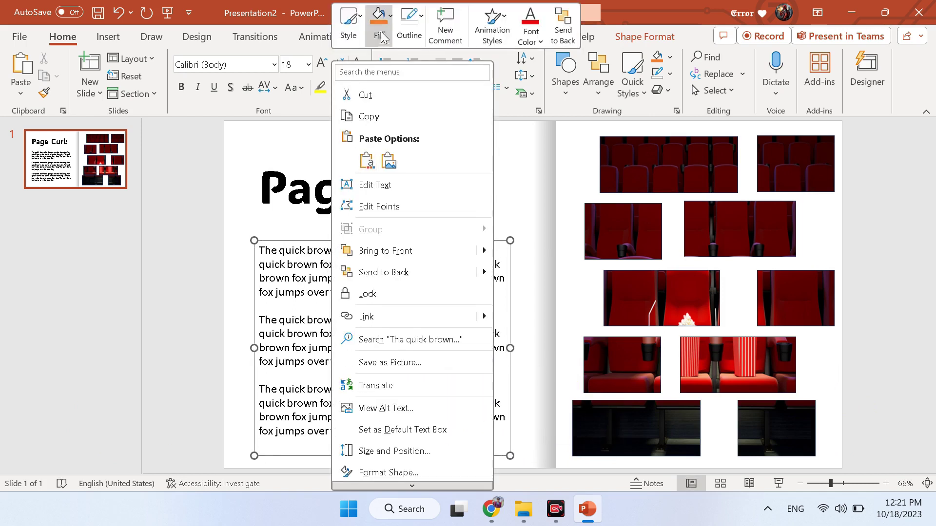
left_click(409, 25)
left_click(449, 200)
left_click_drag(397, 241, 401, 231)
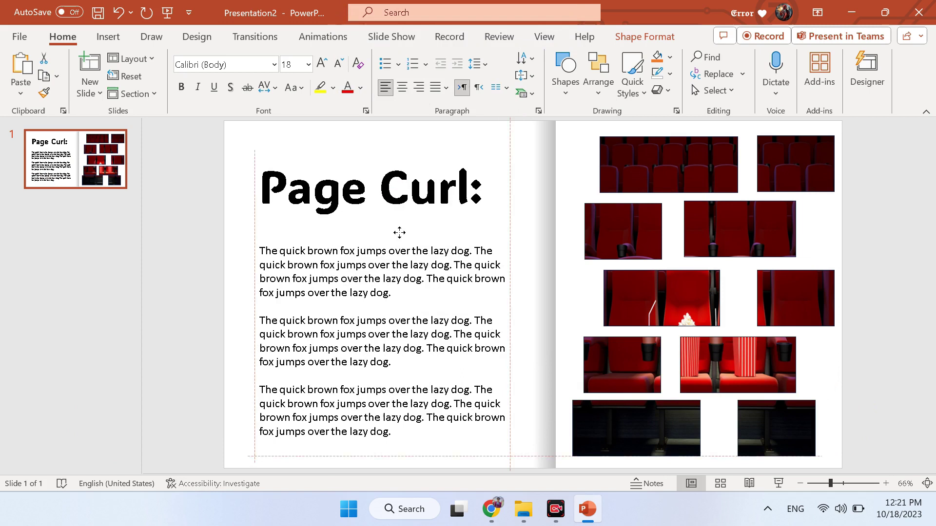
Step: Duplicate the slide four times to get five identical slides, then select slide 2
left_click(830, 359)
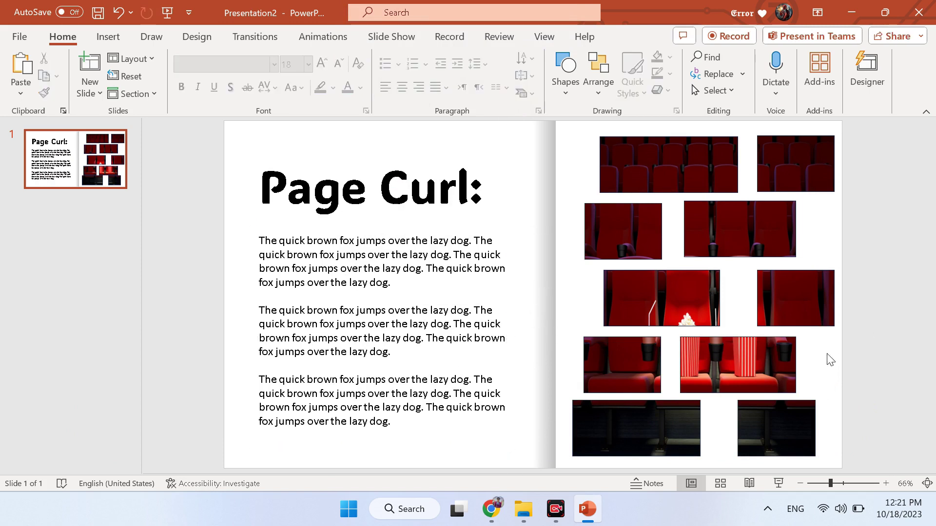
right_click(70, 173)
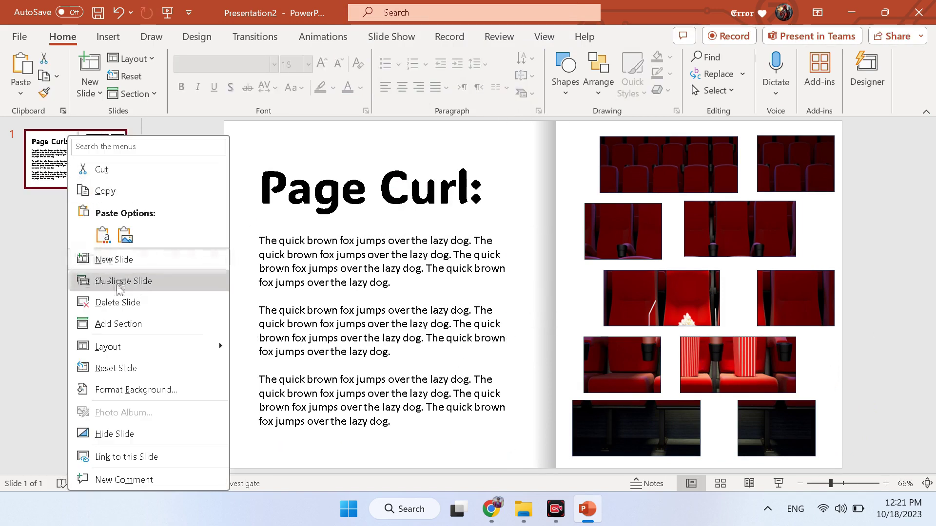
left_click(116, 282)
right_click(93, 239)
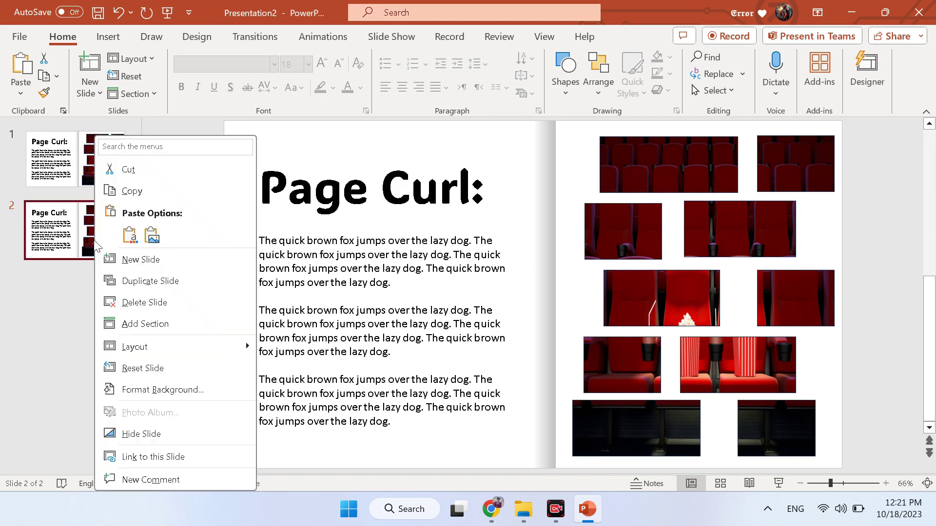
left_click(105, 278)
right_click(94, 289)
left_click(123, 286)
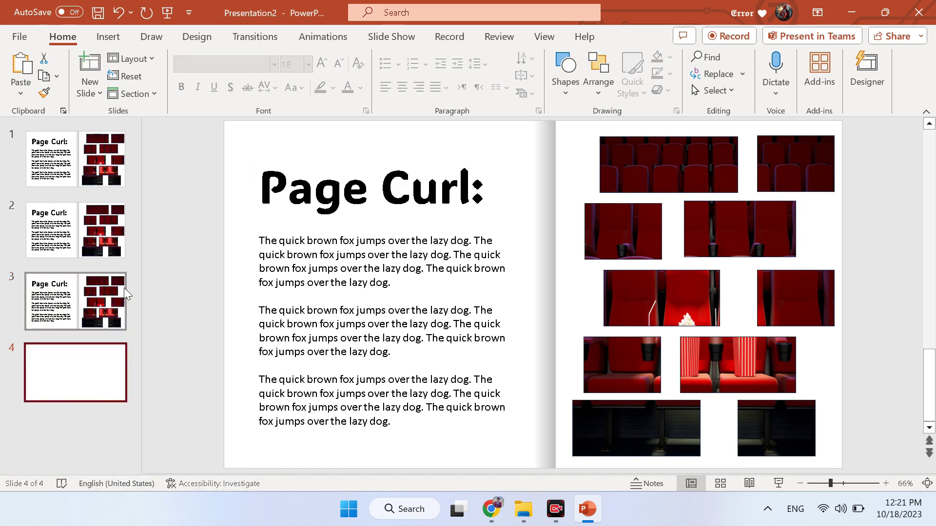
right_click(87, 355)
left_click(117, 278)
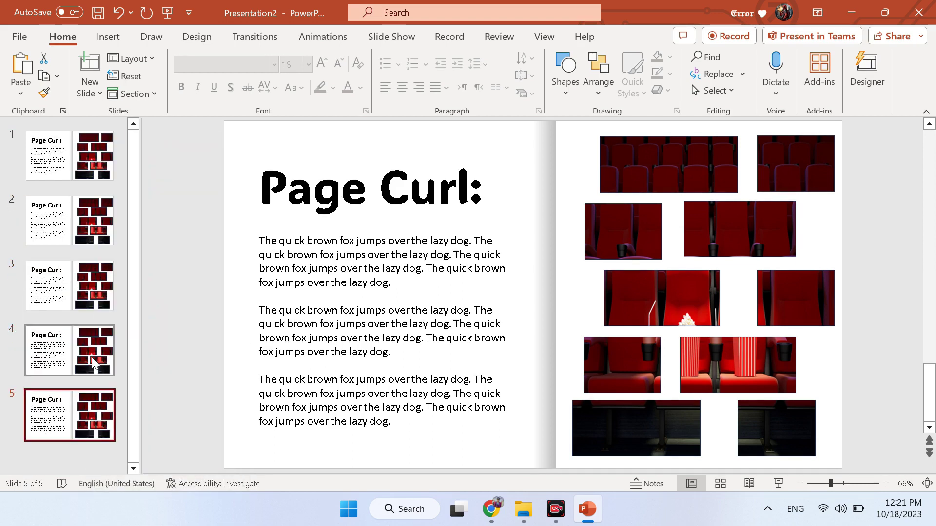
left_click(92, 229)
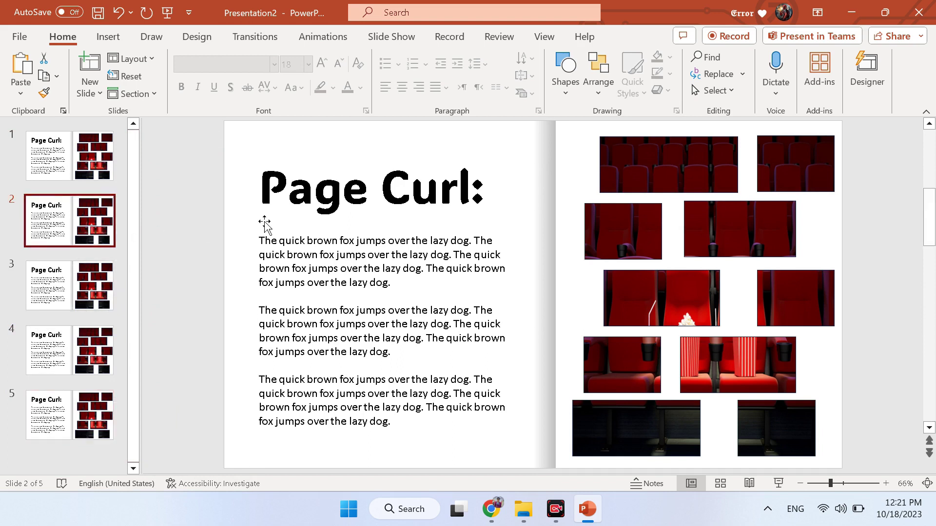
Step: Insert the pink beach stock photo onto slide 2
left_click(108, 37)
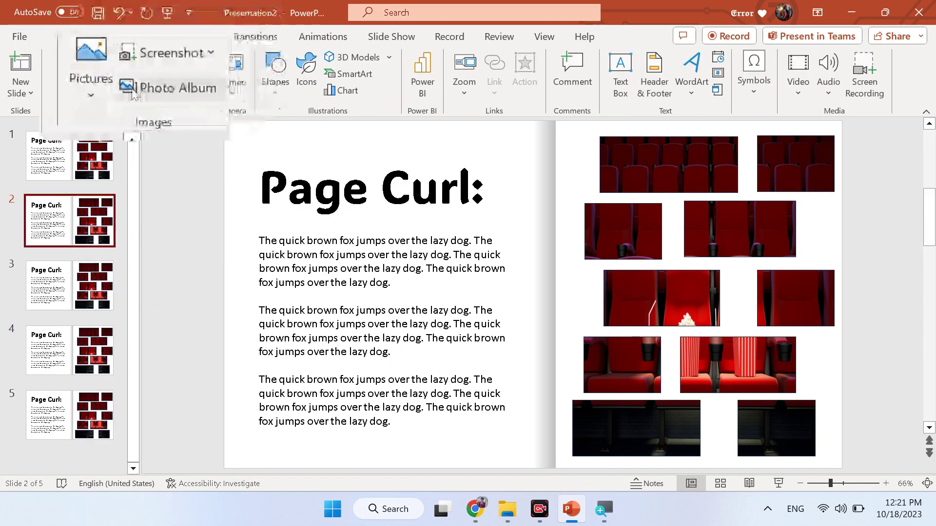
left_click(107, 90)
left_click(124, 161)
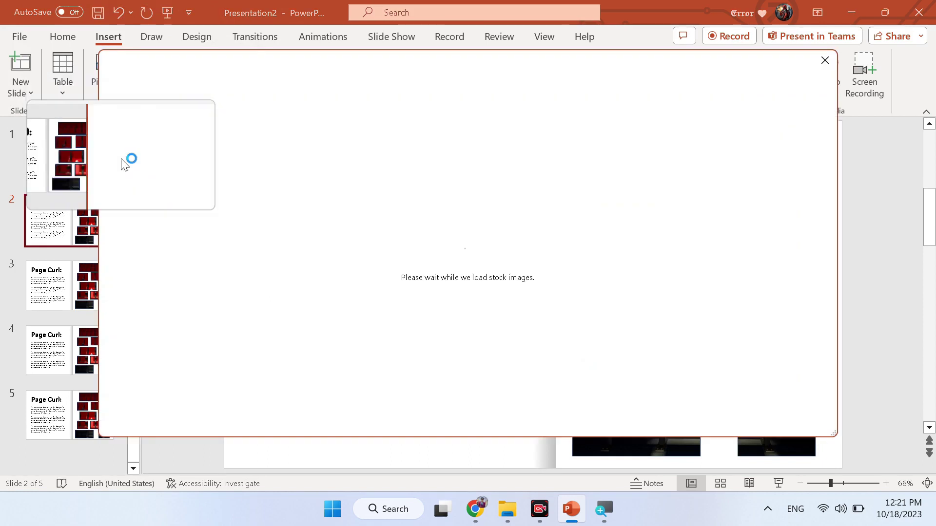
scroll(487, 233, "down", 1)
scroll(490, 233, "down", 2)
scroll(493, 233, "down", 2)
scroll(487, 244, "down", 2)
scroll(468, 258, "down", 2)
scroll(444, 273, "down", 2)
scroll(413, 294, "down", 2)
left_click(413, 294)
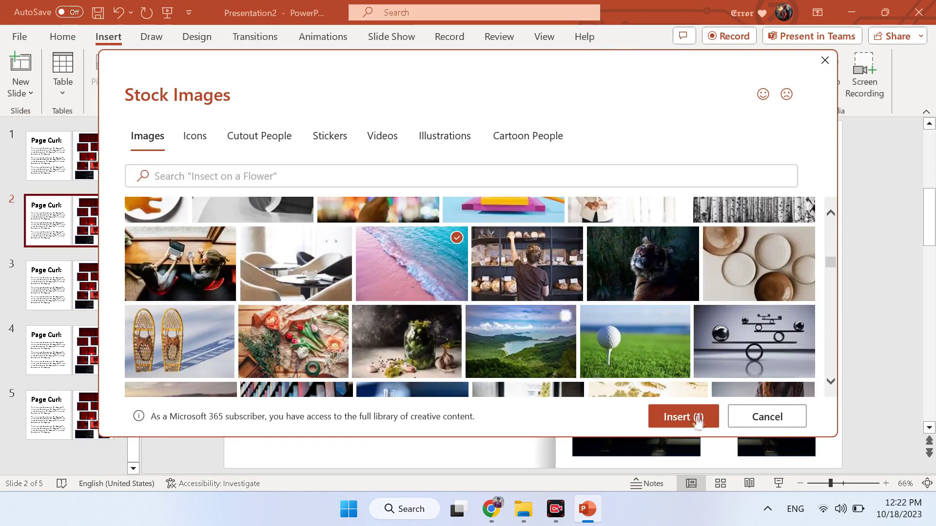
left_click(659, 416)
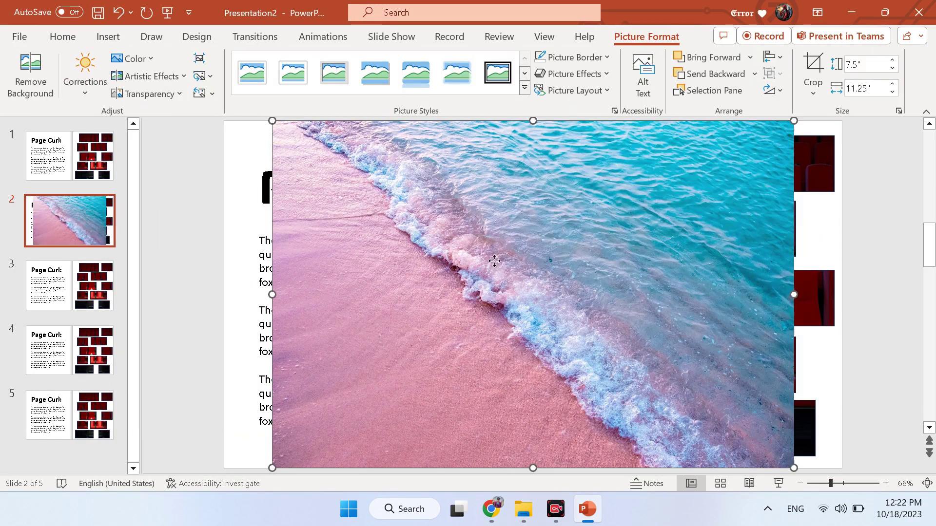
Step: Cut the beach photo and apply it as the brick group's picture fill from Clipboard
right_click(496, 131)
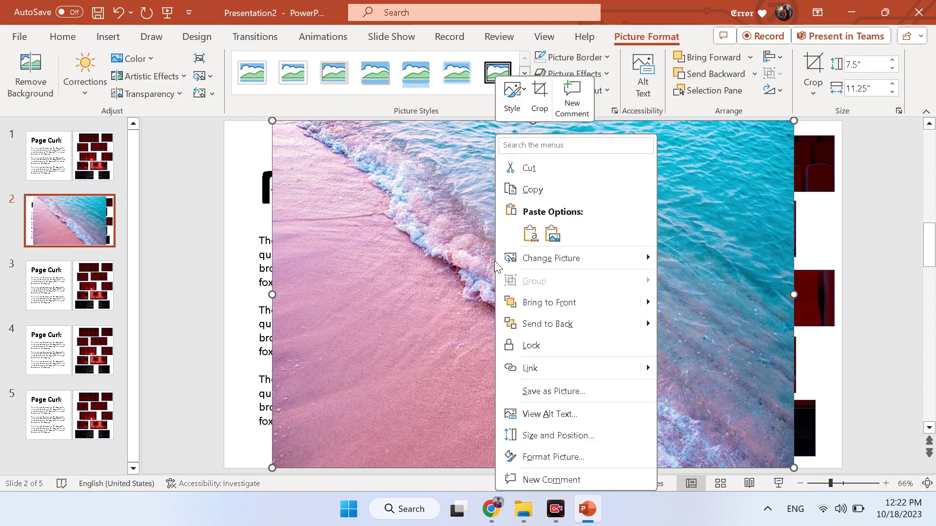
left_click(541, 167)
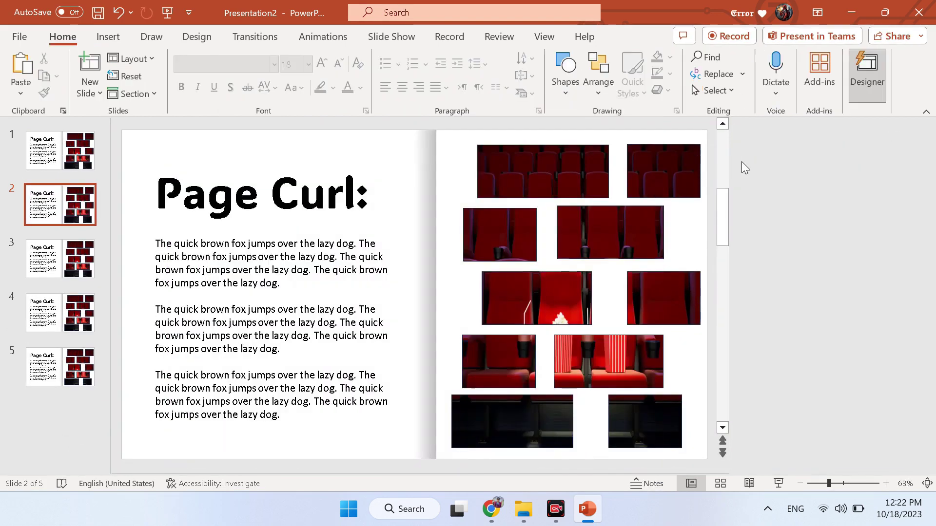
left_click(793, 207)
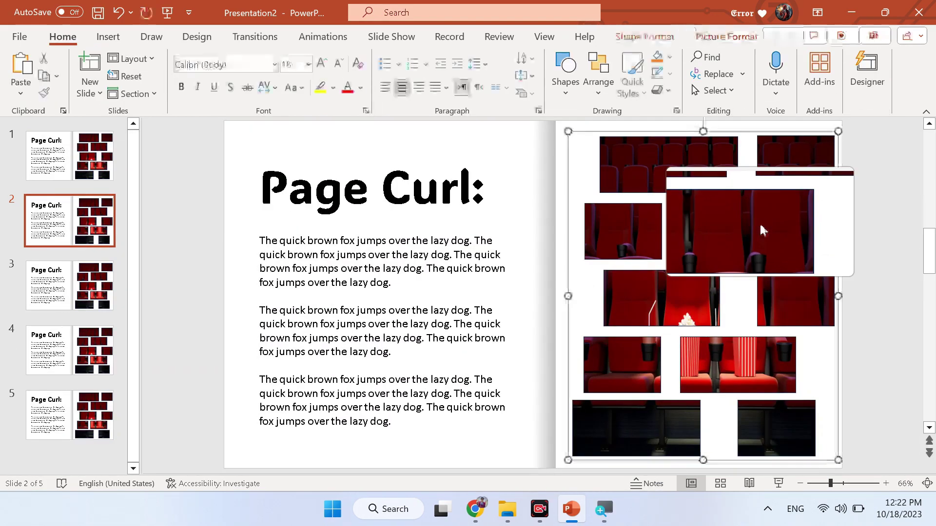
right_click(759, 223)
left_click(845, 458)
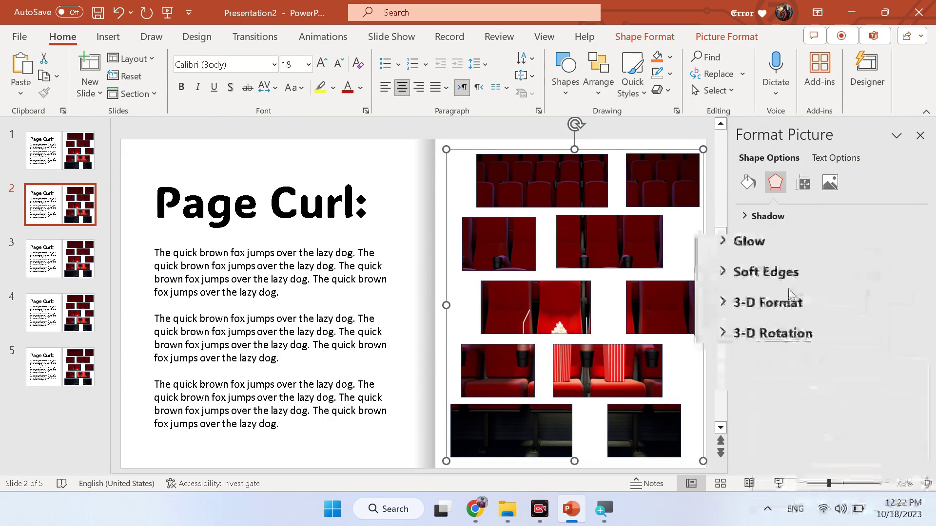
left_click(748, 182)
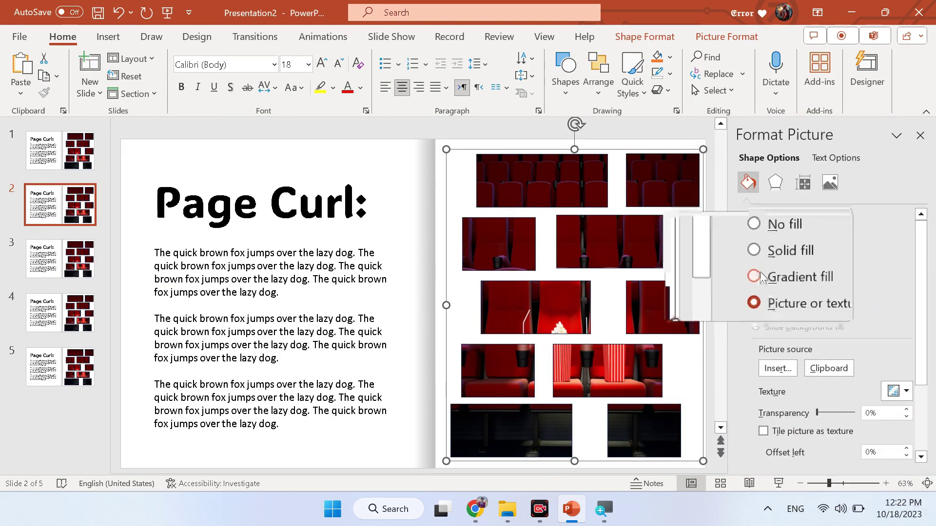
left_click(828, 368)
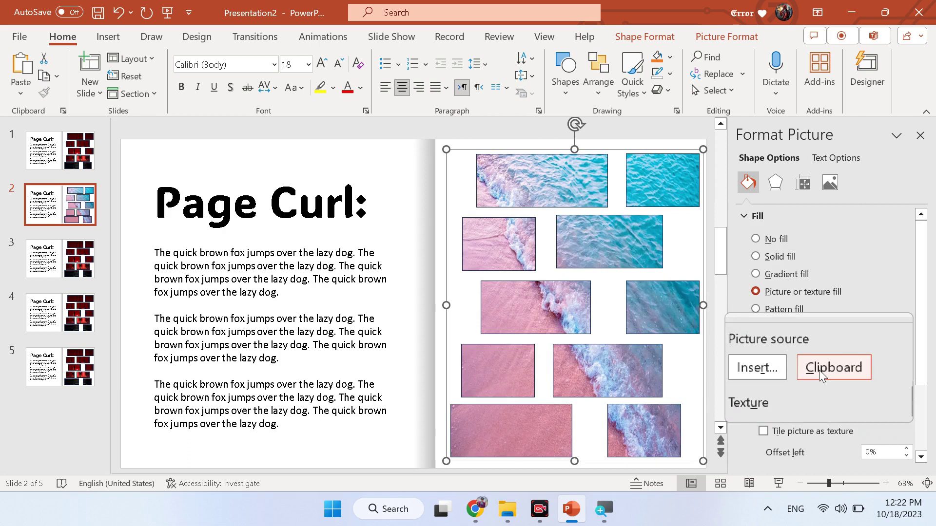
left_click(920, 135)
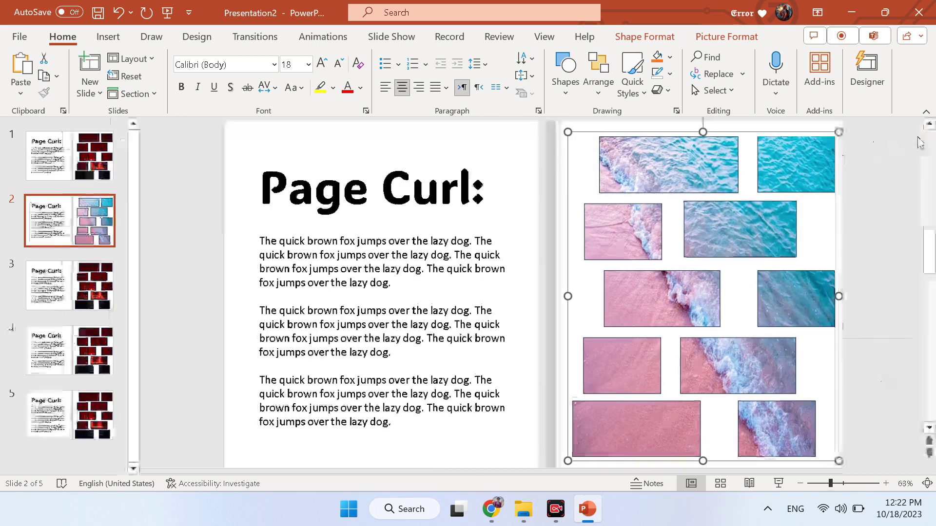
Step: Set the brick picture group to No Outline
right_click(773, 138)
left_click(774, 93)
left_click(789, 271)
left_click(856, 276)
scroll(230, 304, "down", 1)
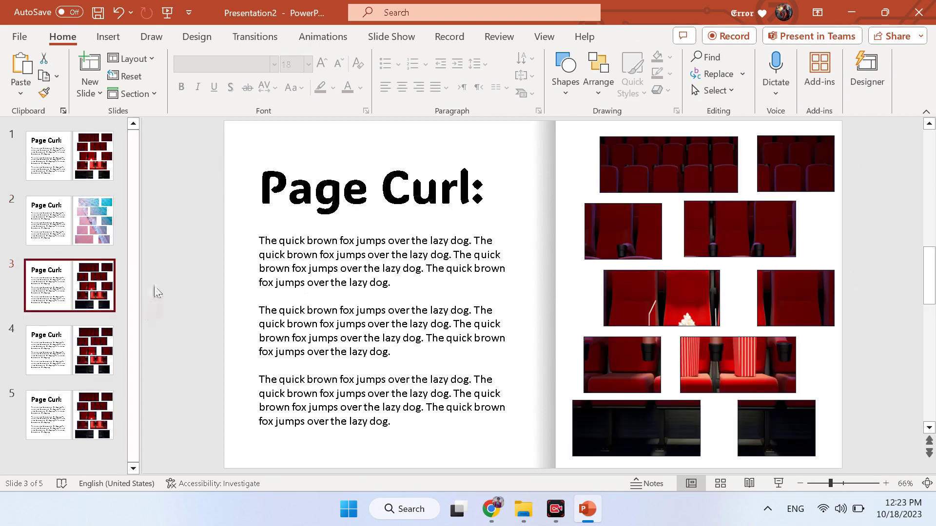
Step: Insert the concert crowd stock photo on slide 3 and take it off the slide
left_click(108, 37)
left_click(99, 73)
left_click(127, 142)
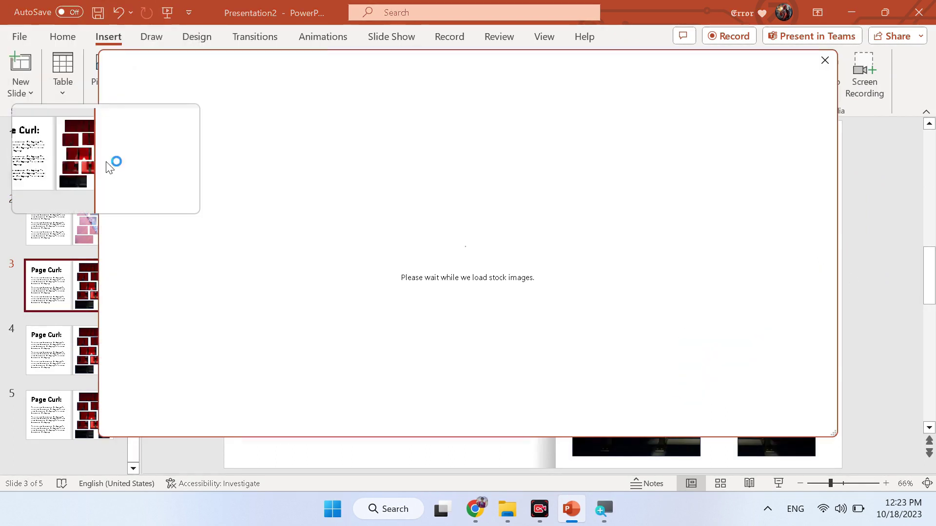
scroll(488, 292, "down", 2)
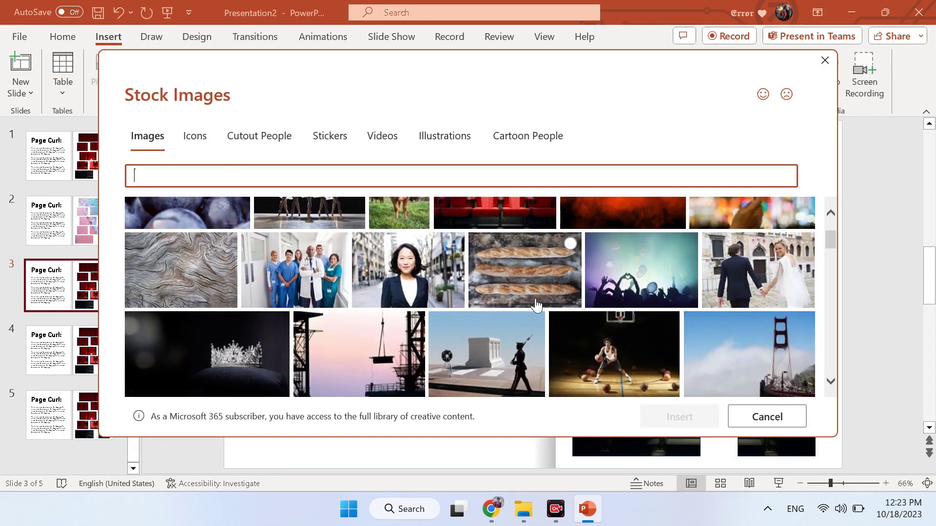
left_click(634, 290)
left_click(666, 415)
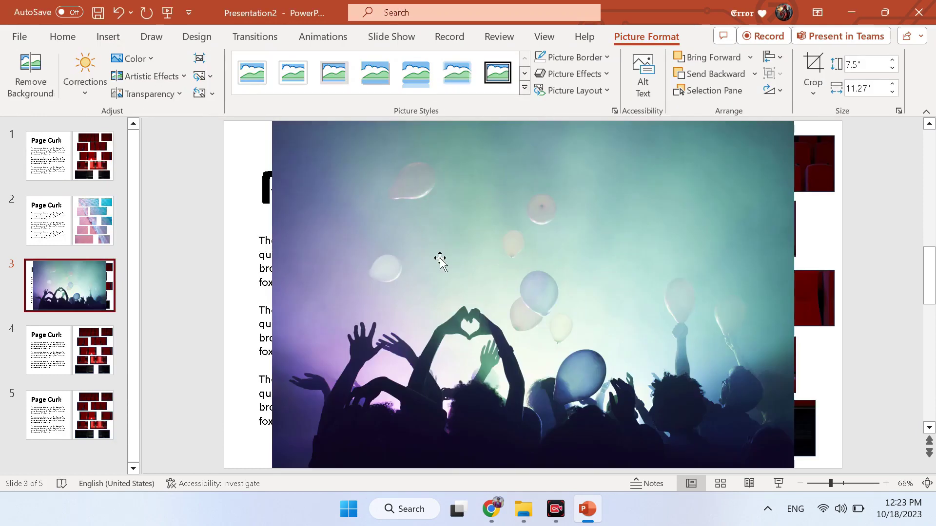
key("ctrl+z")
Step: Fill slide 3's brick rectangle group with the concert photo from the clipboard
right_click(701, 293)
left_click(750, 455)
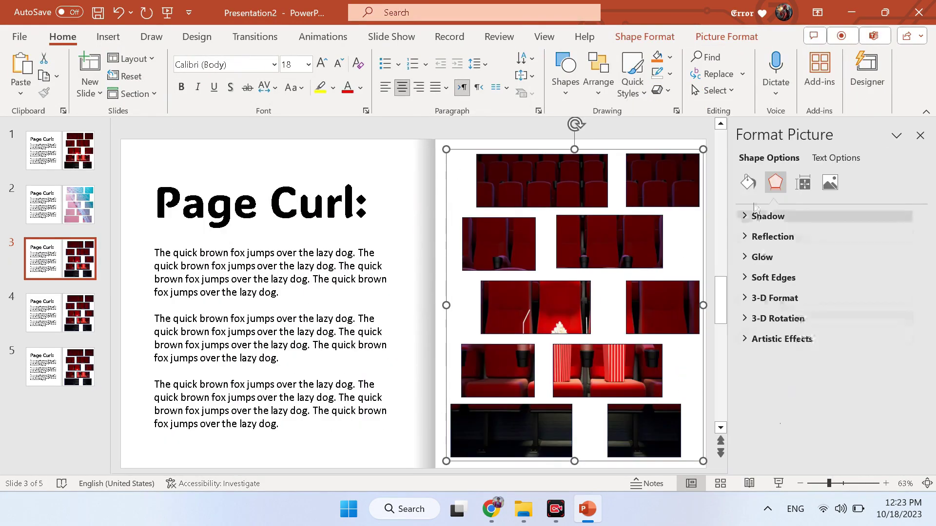
left_click(748, 183)
left_click(823, 368)
left_click(919, 135)
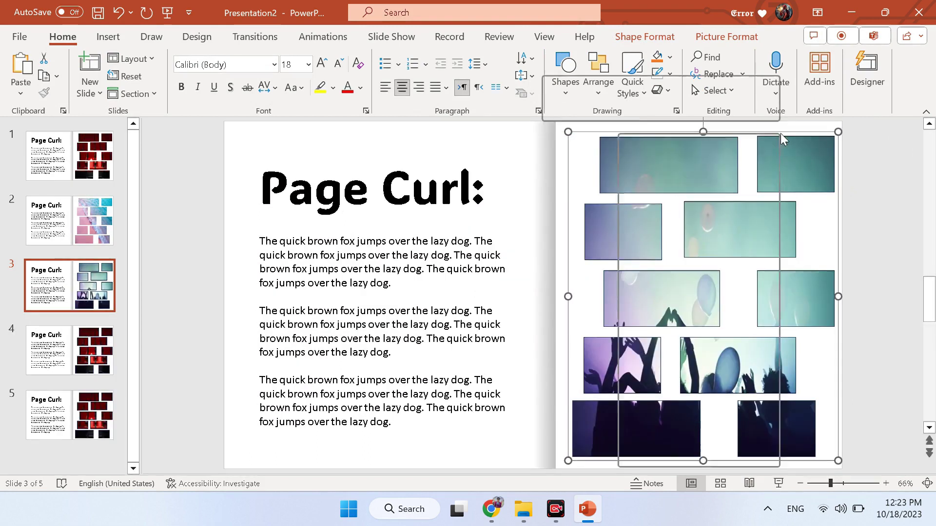
key("Escape")
Step: On slide 4, insert the blurred city lights stock photo and cut it to the clipboard
left_click(103, 347)
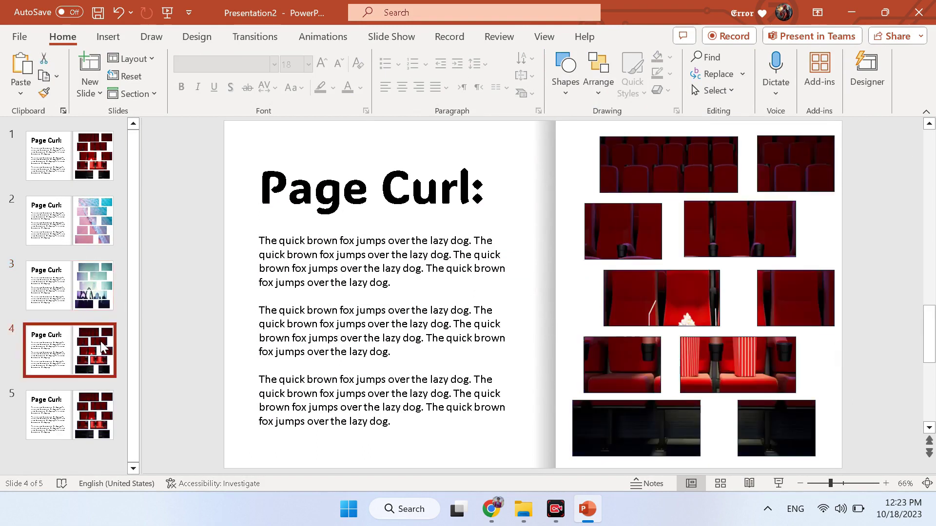
left_click(108, 36)
left_click(103, 74)
left_click(141, 152)
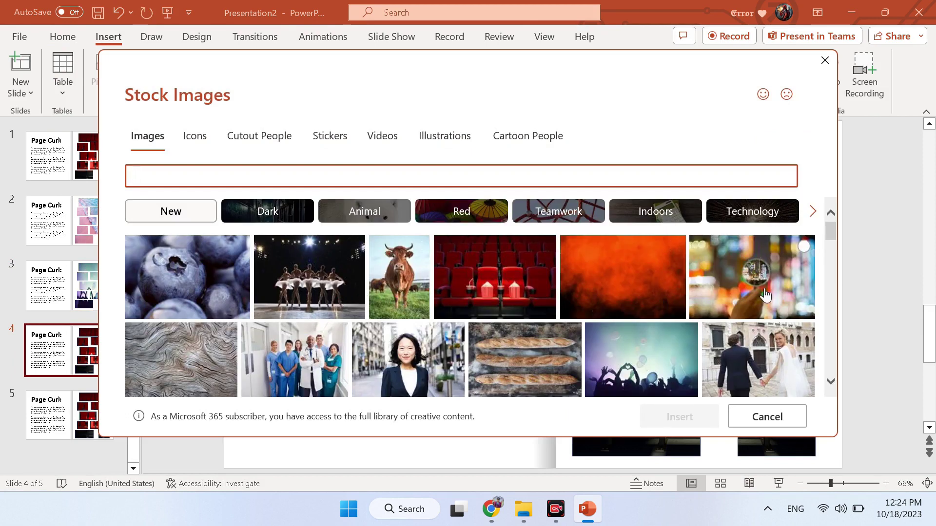
left_click(677, 420)
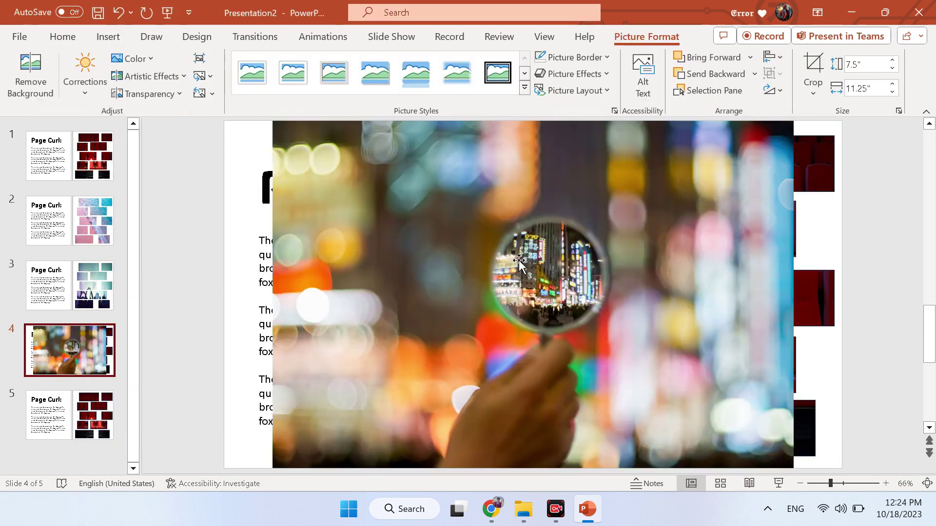
right_click(518, 260)
left_click(578, 168)
Step: Fill slide 4's brick rectangles with the city lights photo and remove their outlines
right_click(725, 185)
left_click(783, 466)
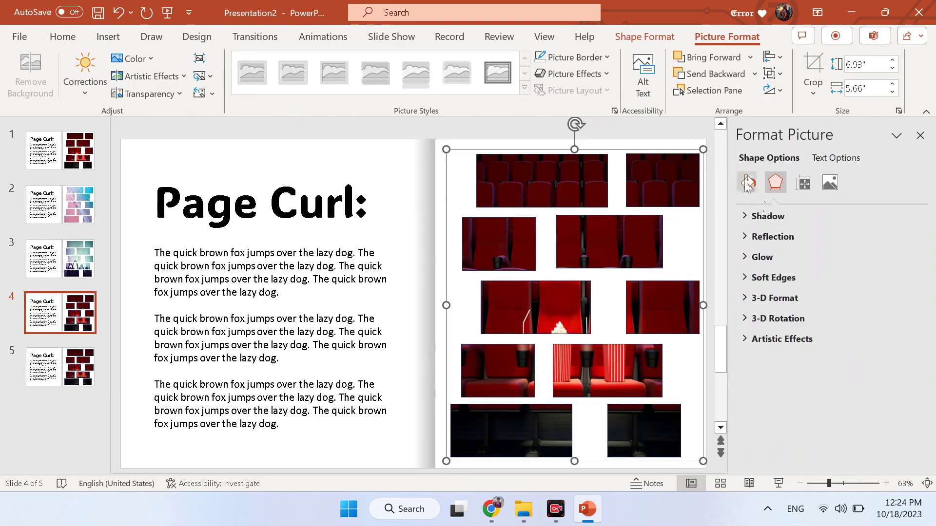
left_click(829, 368)
left_click(921, 135)
right_click(775, 133)
left_click(615, 98)
left_click(646, 271)
left_click(70, 414)
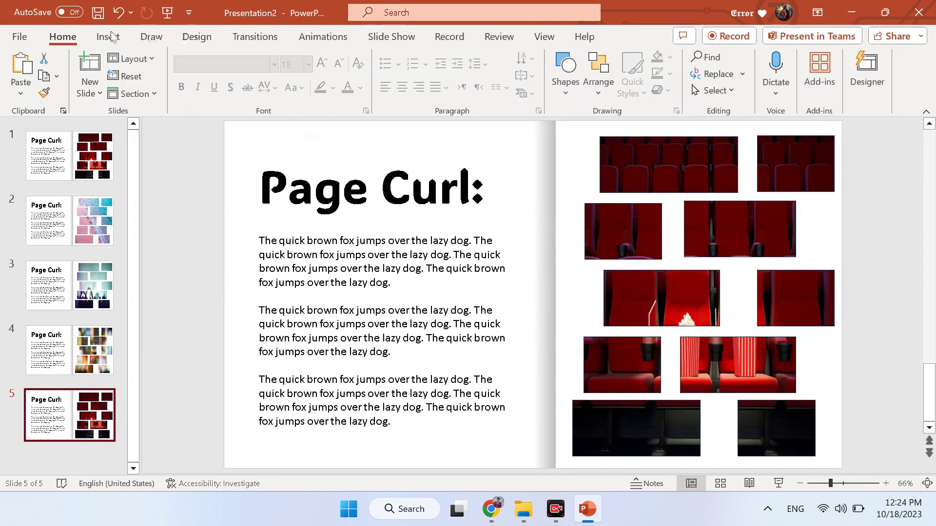
Step: Insert the pink flower stock photo on slide 5 and cut it to the clipboard
left_click(108, 36)
left_click(106, 73)
left_click(132, 159)
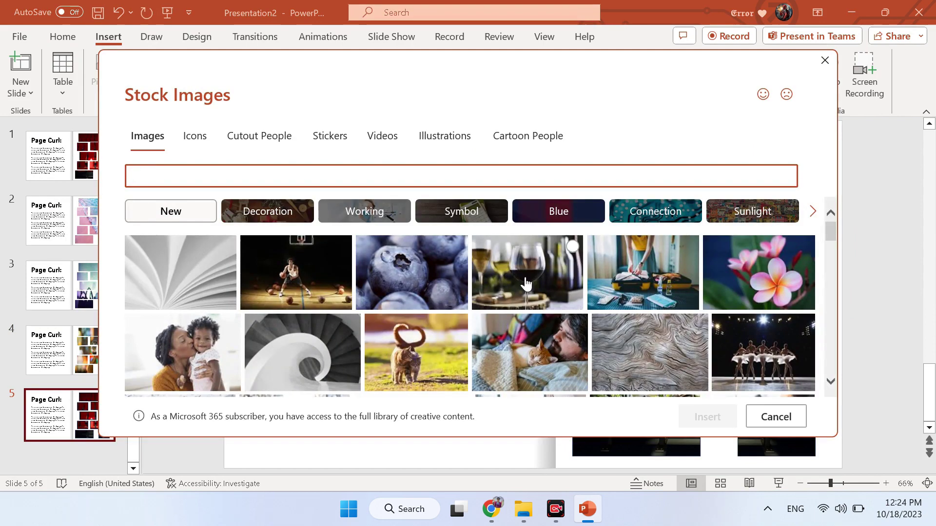
left_click(700, 416)
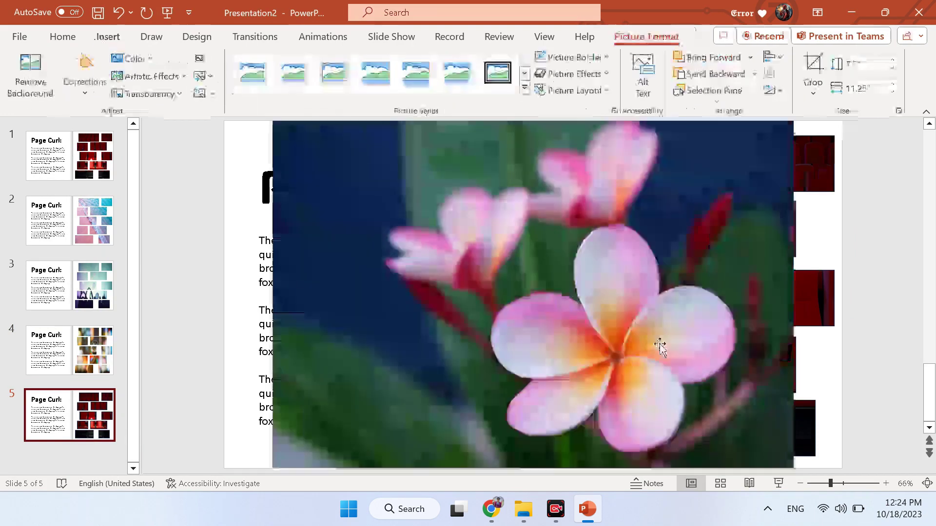
right_click(607, 259)
left_click(651, 168)
Step: Fill slide 5's brick rectangles with the flower photo and set them to No Outline
right_click(742, 228)
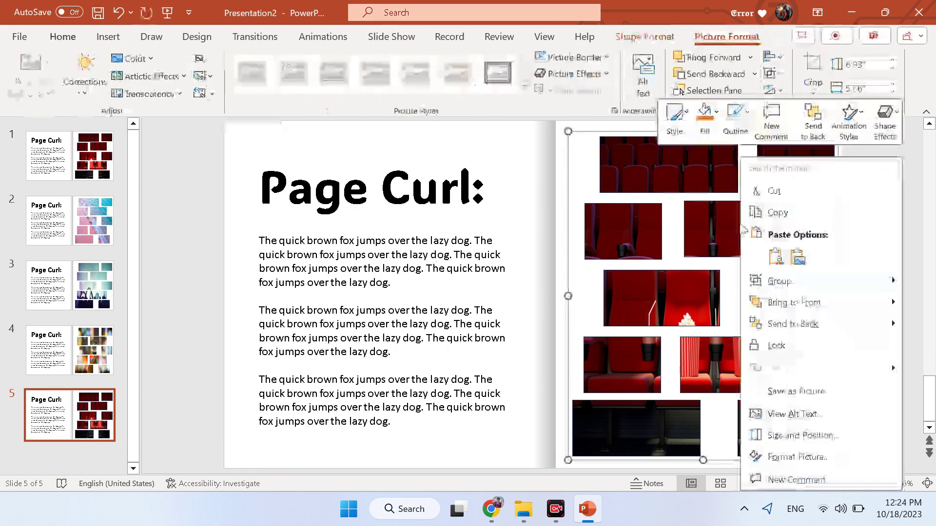
left_click(786, 457)
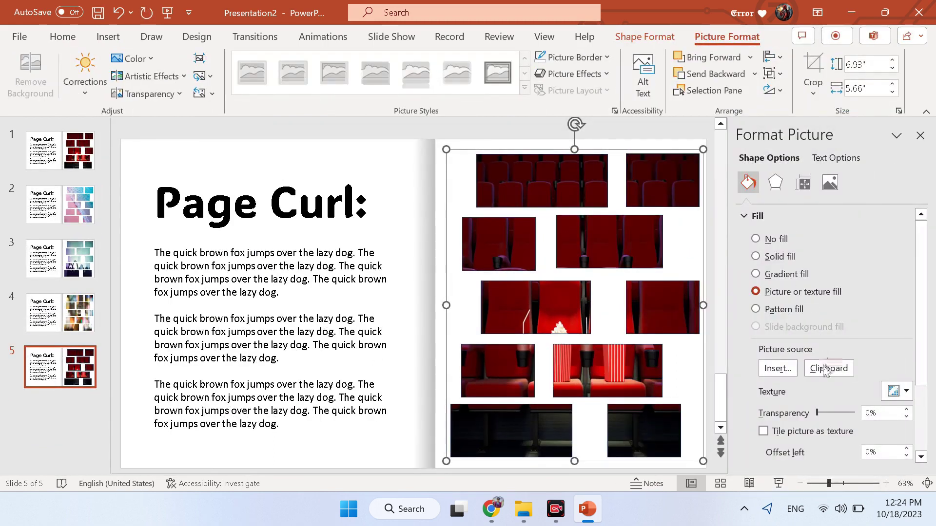
left_click(827, 368)
left_click(919, 136)
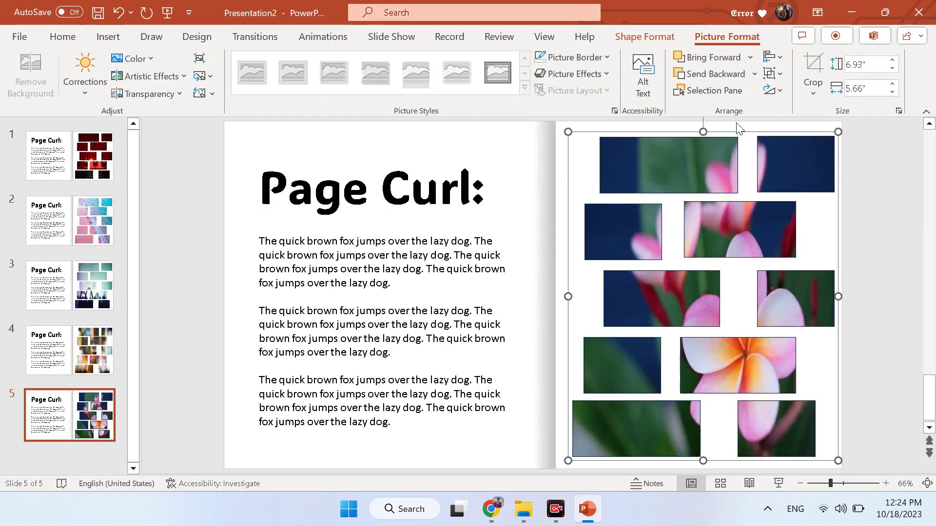
right_click(734, 132)
left_click(738, 94)
left_click(779, 291)
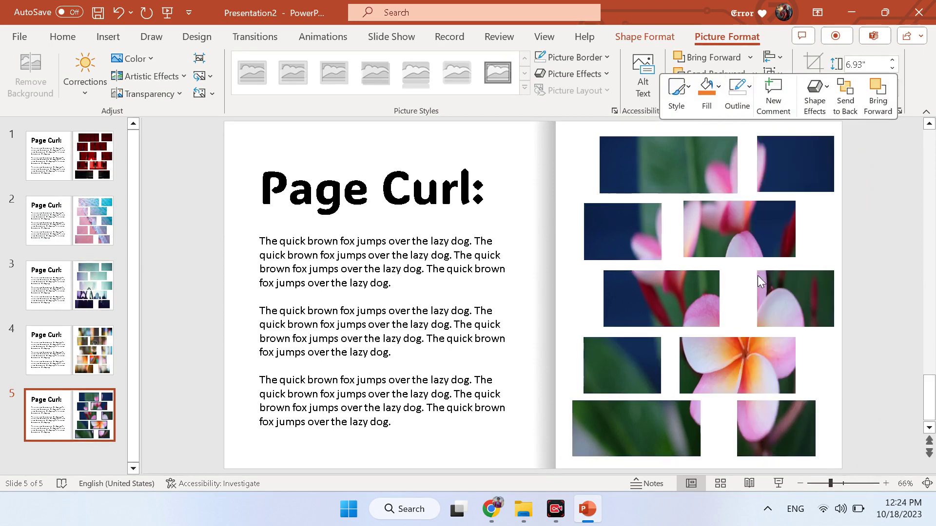
left_click(857, 309)
left_click(103, 160)
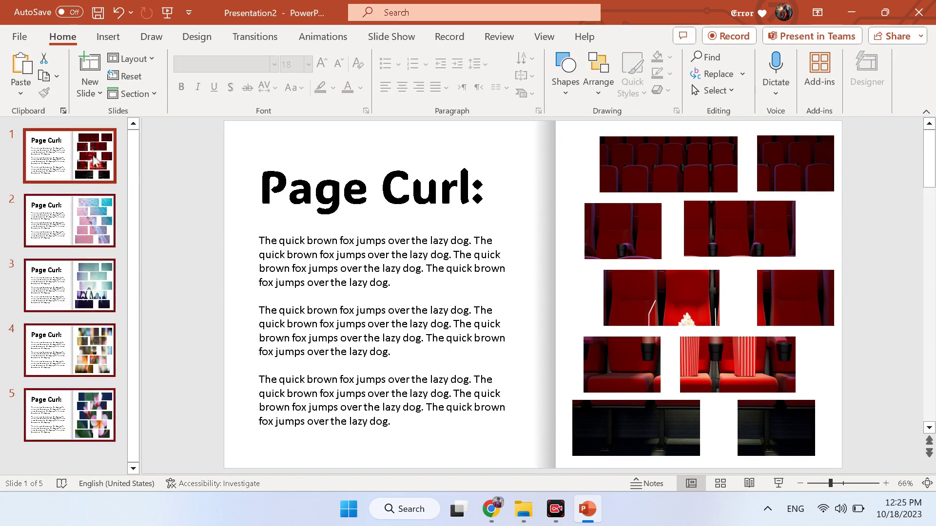
Step: Apply the Page Curl transition to all five slides and start the slideshow
left_click(255, 38)
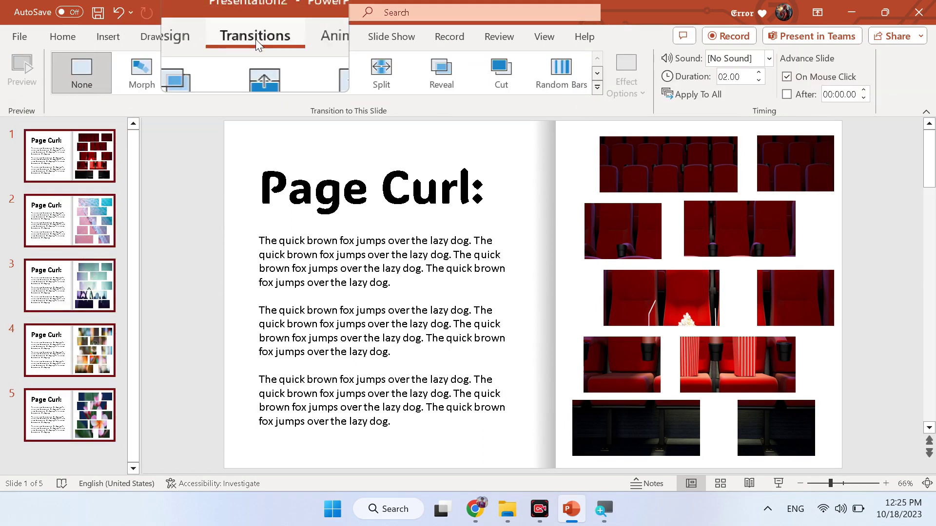
left_click(597, 87)
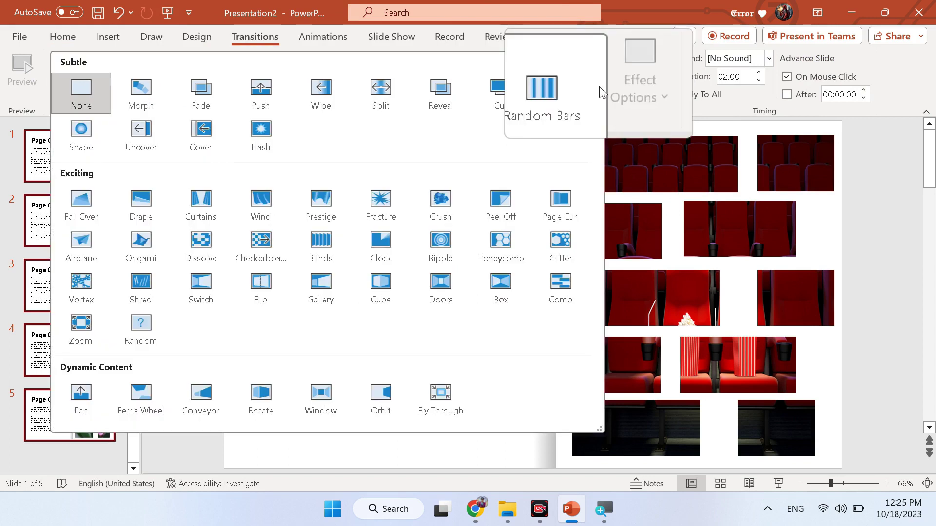
left_click(561, 199)
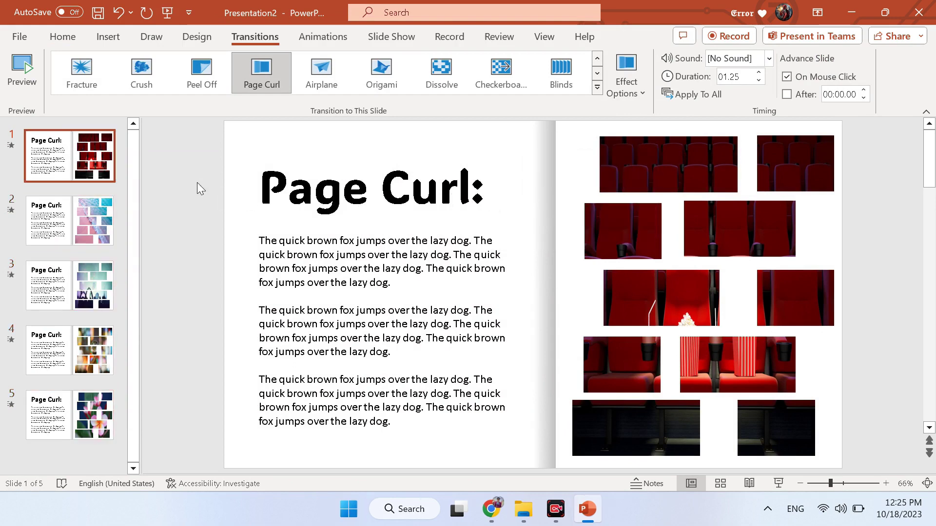
key("F5")
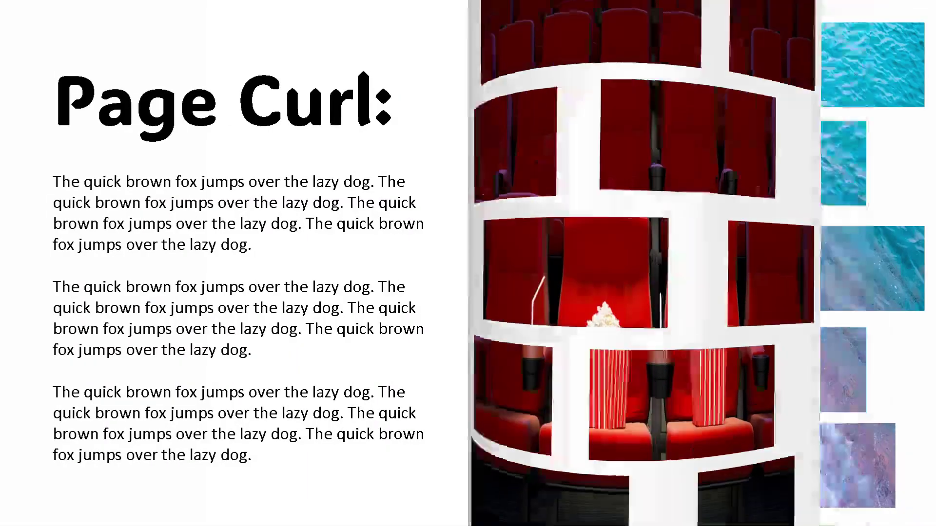